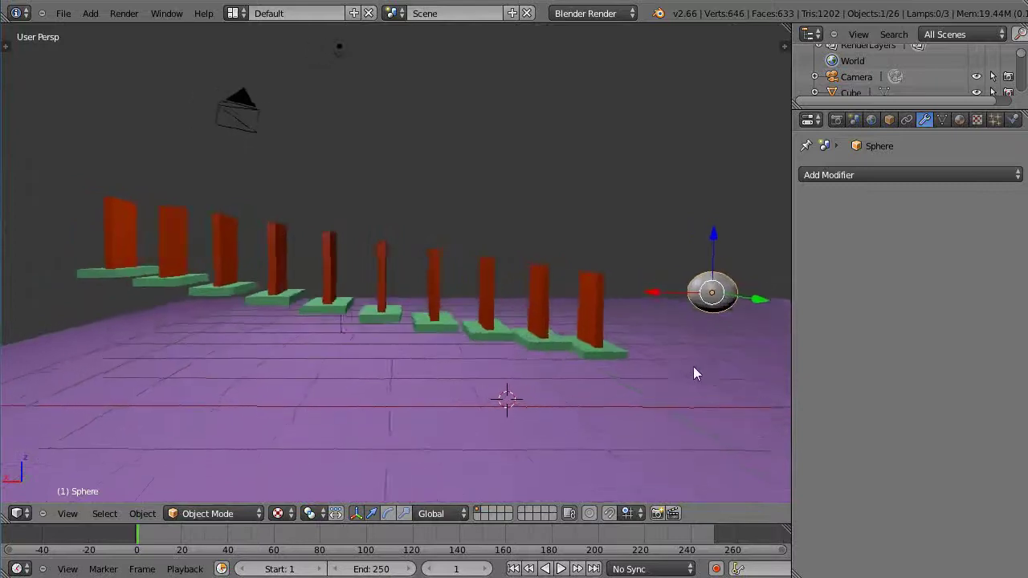
Orbit along the domino row and select the front domino nearest the sphere.
{"action": "middle_click_drag", "start_coordinate": [456, 336], "coordinate": [137, 345]}
{"action": "scroll", "coordinate": [378, 389], "scroll_direction": "up", "scroll_amount": 3}
{"action": "scroll", "coordinate": [380, 381], "scroll_direction": "down", "scroll_amount": 3}
{"action": "middle_click_drag", "start_coordinate": [380, 381], "coordinate": [436, 383]}
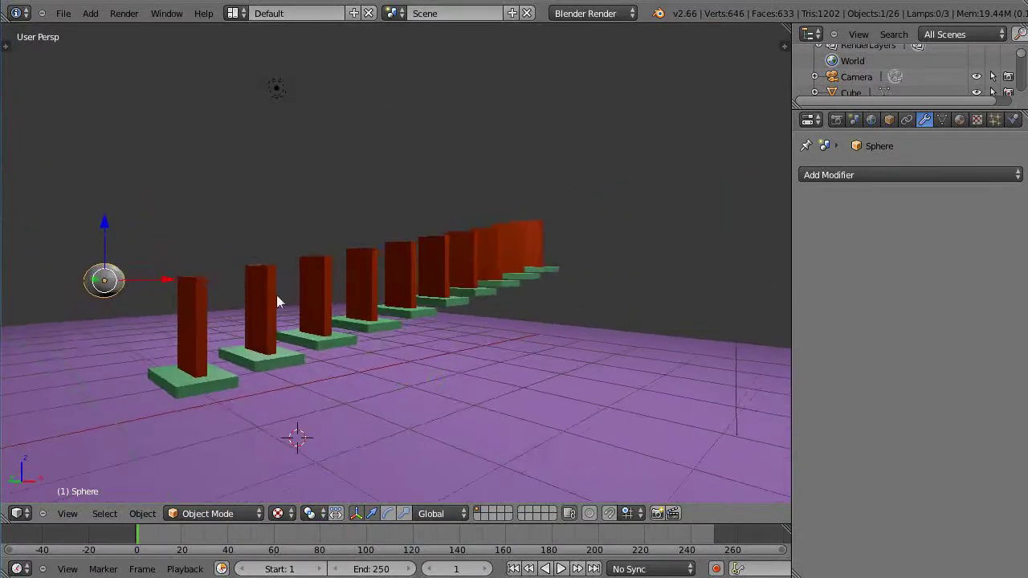
{"action": "right_click", "coordinate": [197, 306]}
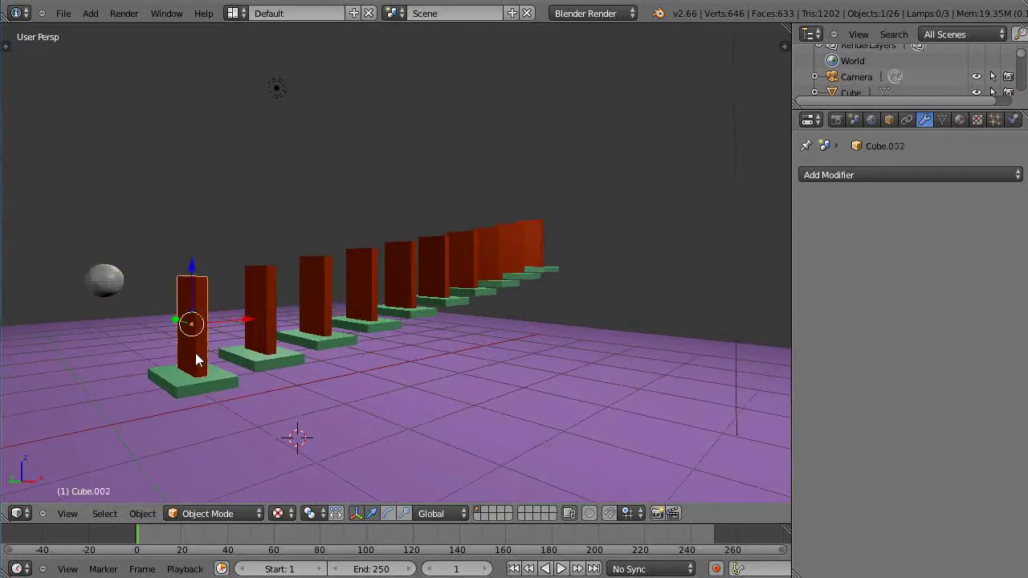
Show the tool shelf and centre the view on the selected domino.
{"action": "key", "text": "t"}
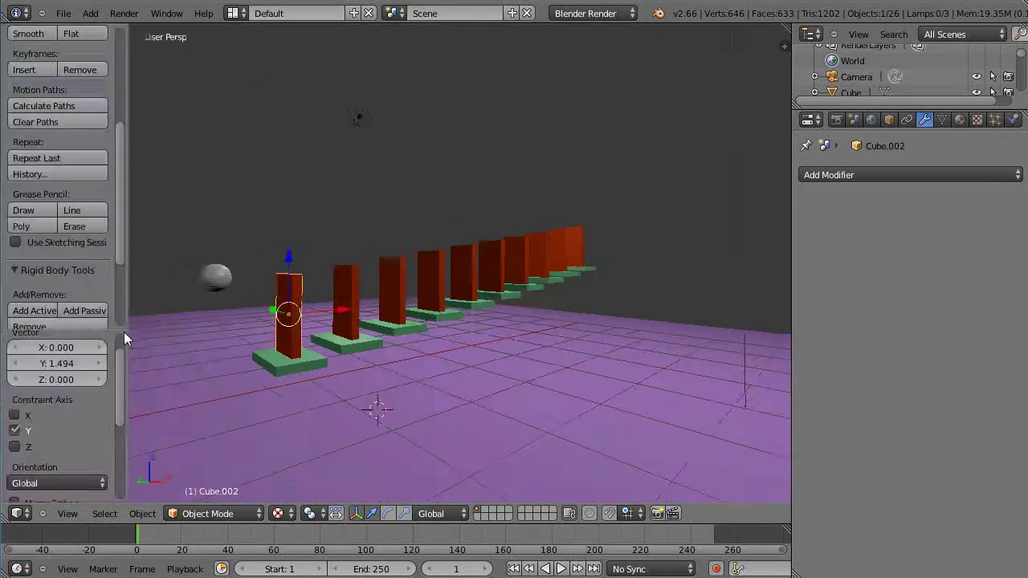
{"action": "scroll", "coordinate": [313, 378], "scroll_direction": "up", "scroll_amount": 1}
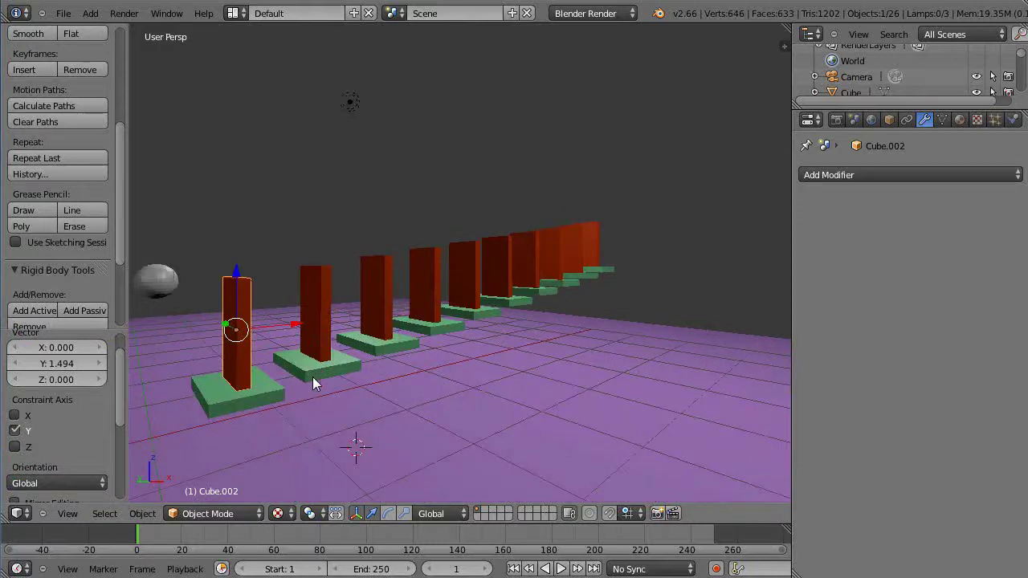
{"action": "key", "text": "KP_Decimal"}
{"action": "mouse_move", "coordinate": [441, 336]}
{"action": "middle_mouse_down"}
{"action": "mouse_move", "coordinate": [467, 331]}
{"action": "mouse_move", "coordinate": [442, 334]}
{"action": "middle_mouse_up"}
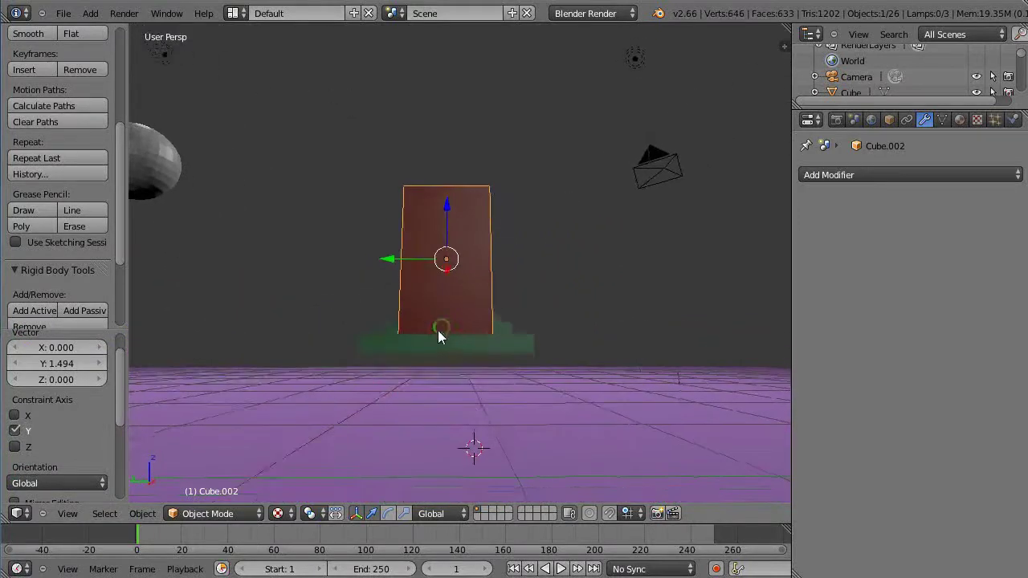
Box-select every domino and base in wireframe, then join them into Cube.002.
{"action": "key", "text": "z"}
{"action": "key", "text": "b"}
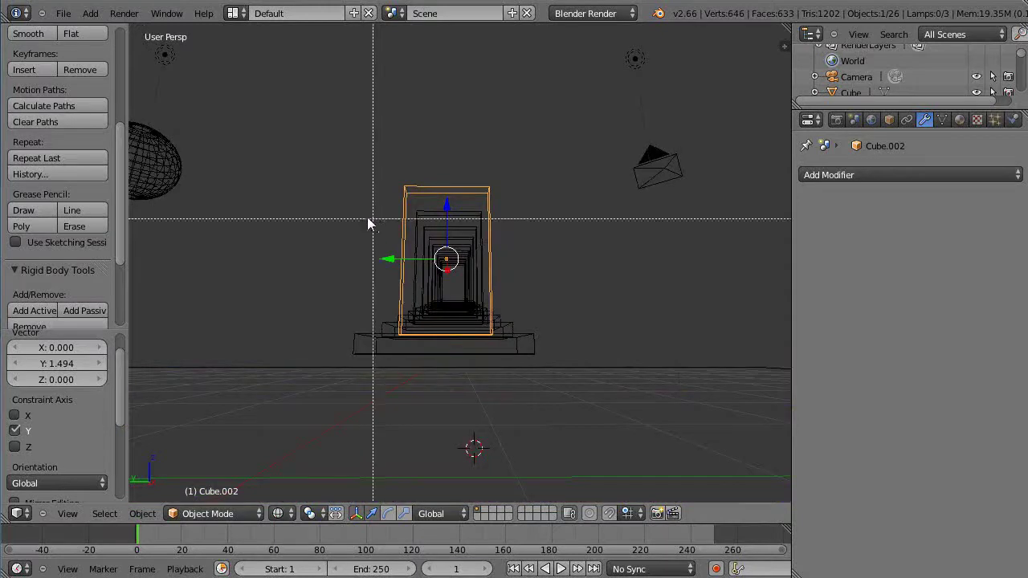
{"action": "left_click_drag", "start_coordinate": [352, 158], "coordinate": [555, 355]}
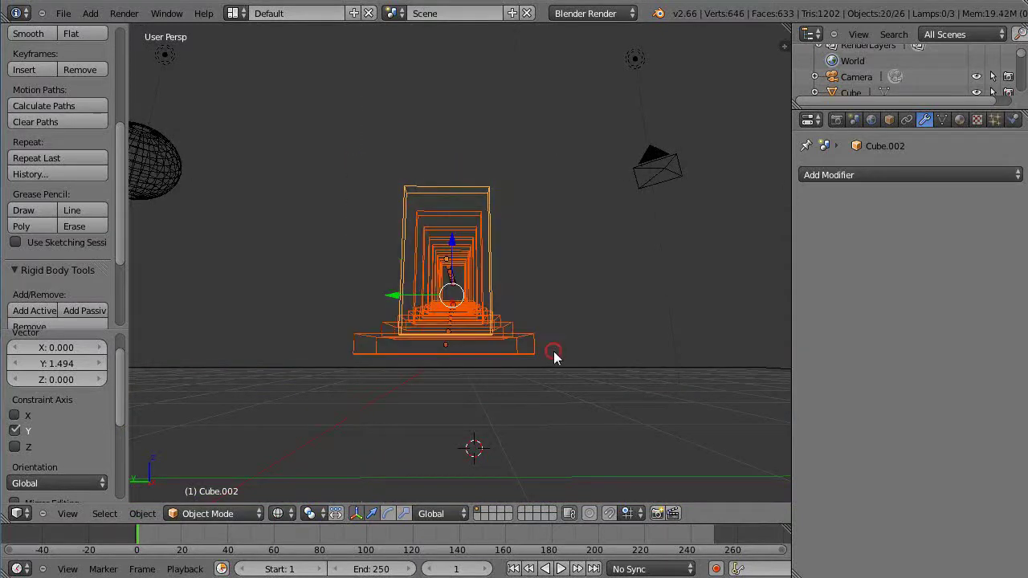
{"action": "mouse_move", "coordinate": [563, 355]}
{"action": "middle_mouse_down"}
{"action": "mouse_move", "coordinate": [487, 371]}
{"action": "mouse_move", "coordinate": [484, 356]}
{"action": "mouse_move", "coordinate": [443, 361]}
{"action": "middle_mouse_up"}
{"action": "key", "text": "z"}
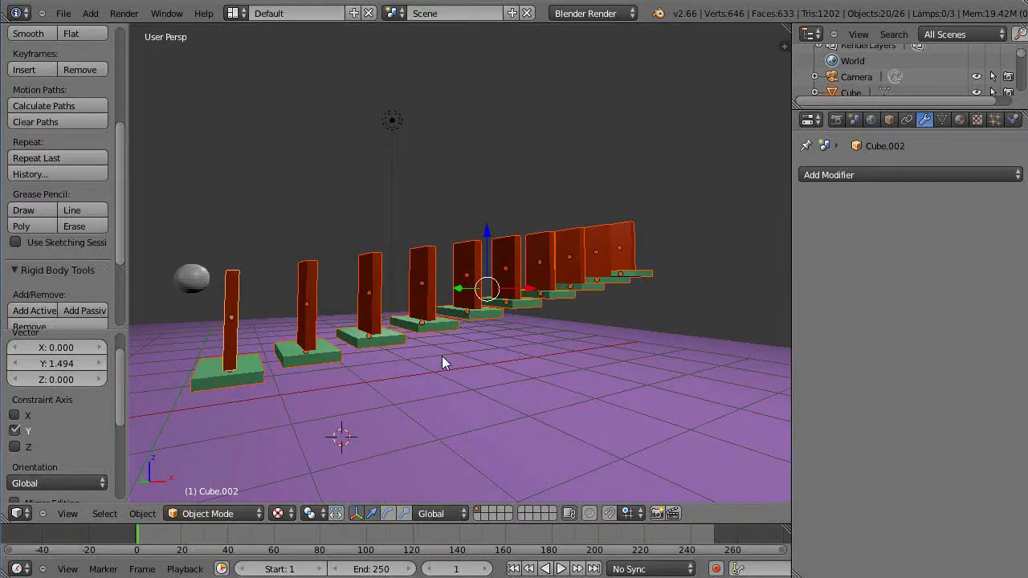
{"action": "key", "text": "ctrl+j"}
Check the joined row from a low front angle and reselect the joined domino object.
{"action": "scroll", "coordinate": [444, 354], "scroll_direction": "up", "scroll_amount": 3}
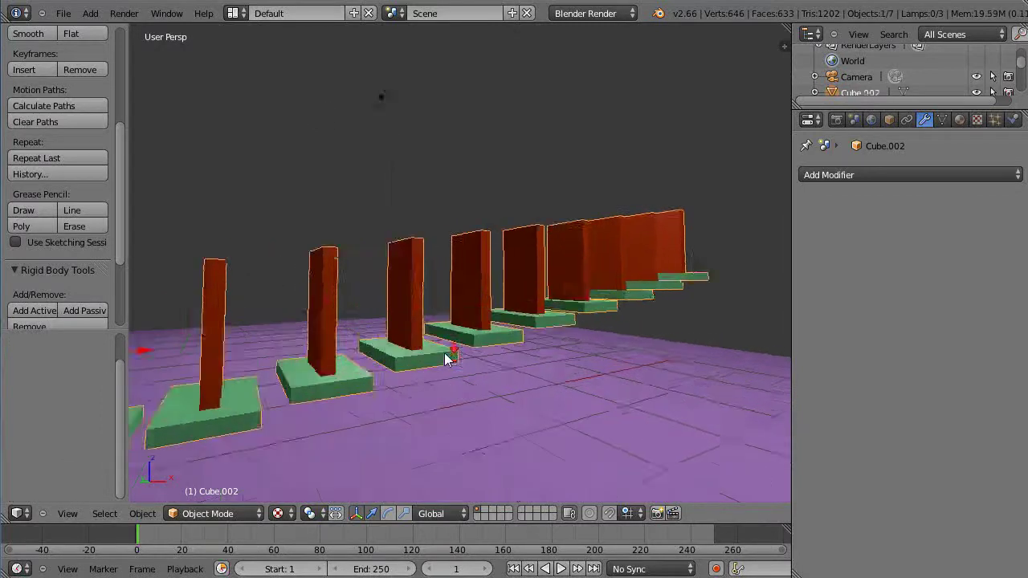
{"action": "scroll", "coordinate": [444, 353], "scroll_direction": "down", "scroll_amount": 3}
{"action": "middle_click_drag", "start_coordinate": [445, 352], "coordinate": [467, 391]}
{"action": "middle_click_drag", "start_coordinate": [371, 411], "coordinate": [382, 396]}
{"action": "right_click", "coordinate": [381, 396]}
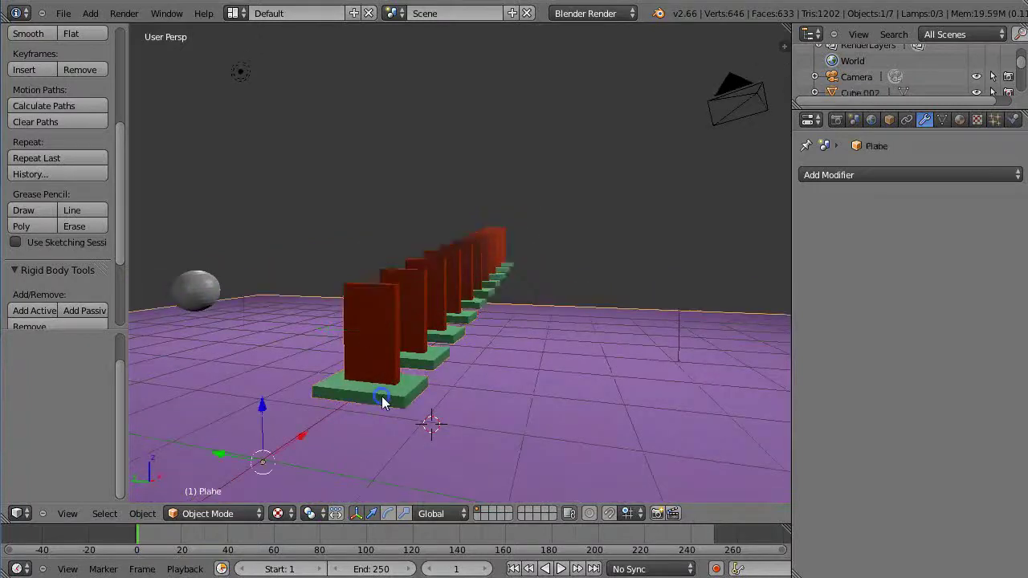
{"action": "right_click", "coordinate": [379, 367]}
{"action": "right_click", "coordinate": [381, 401]}
{"action": "right_click", "coordinate": [376, 361]}
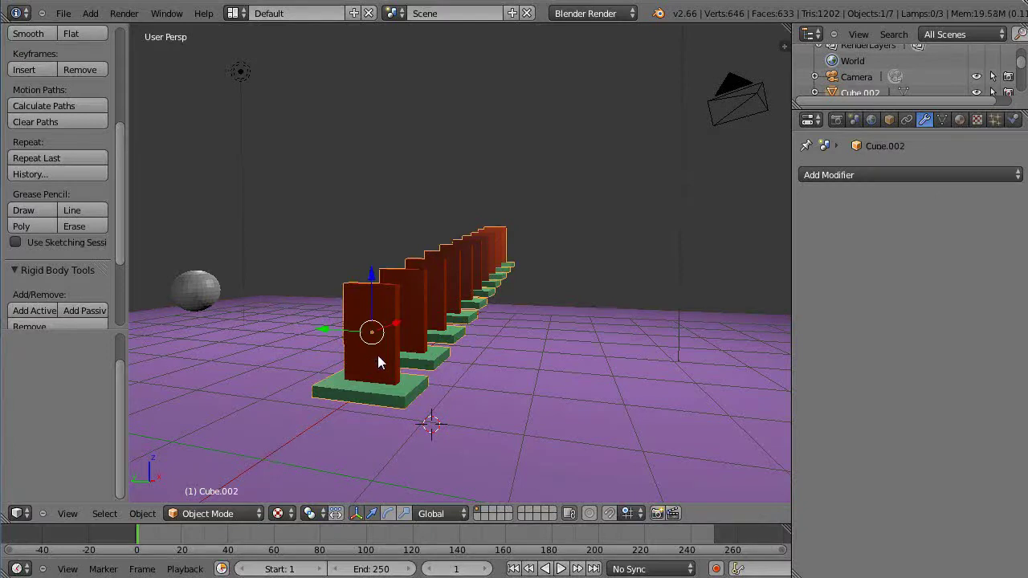
Snap the 3D cursor to the front domino and add a Bezier circle there.
{"action": "key", "text": "shift+s"}
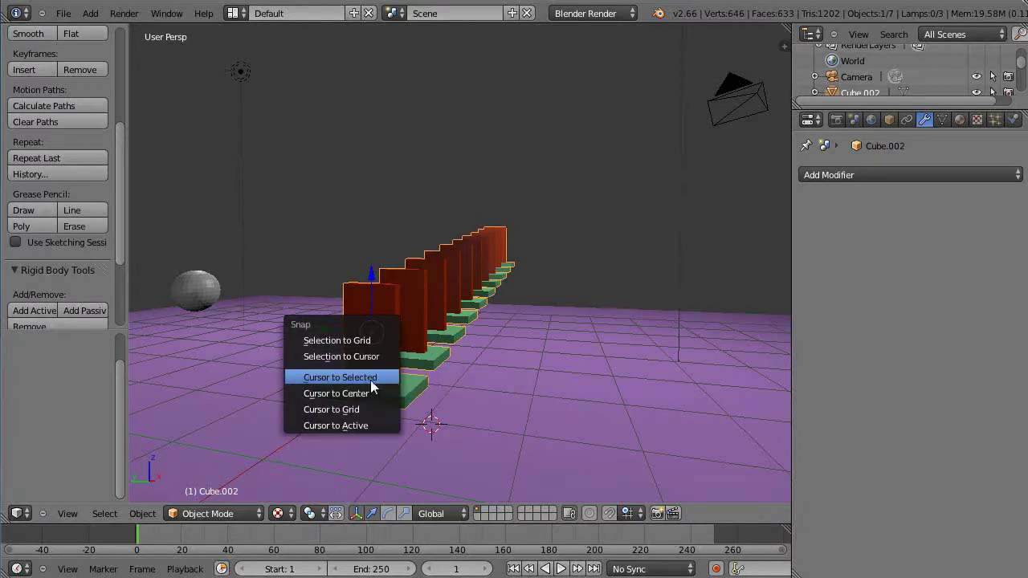
{"action": "left_click", "coordinate": [372, 382]}
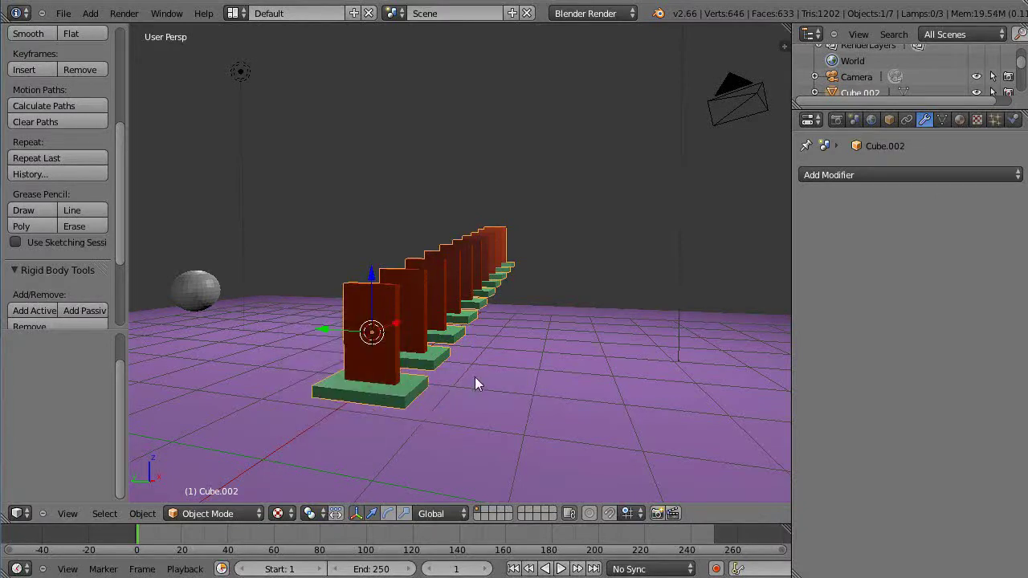
{"action": "key", "text": "shift+a"}
{"action": "mouse_move", "coordinate": [478, 364]}
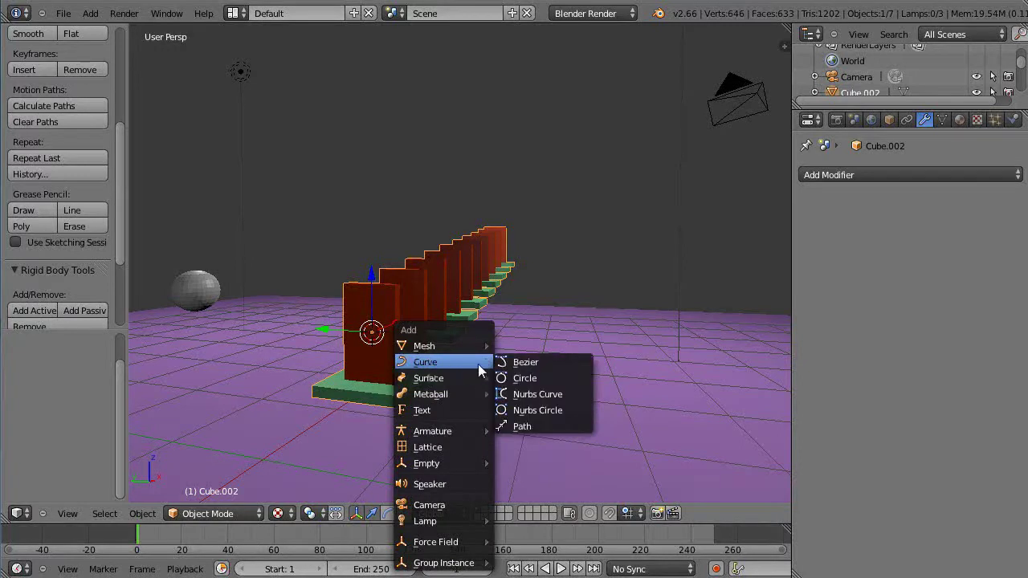
{"action": "left_click", "coordinate": [522, 383]}
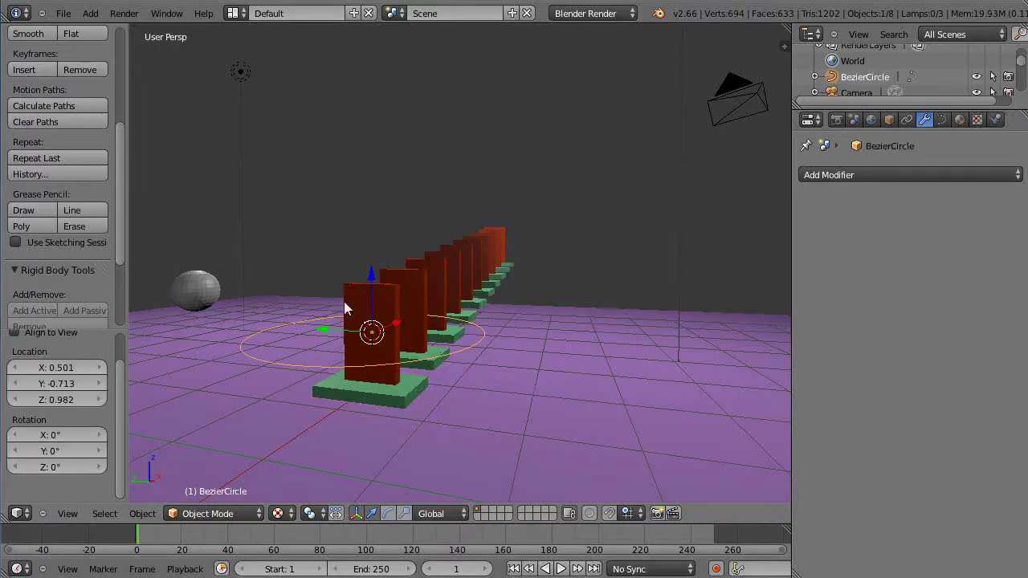
Scale the Bezier circle up by about 2.764.
{"action": "key", "text": "s"}
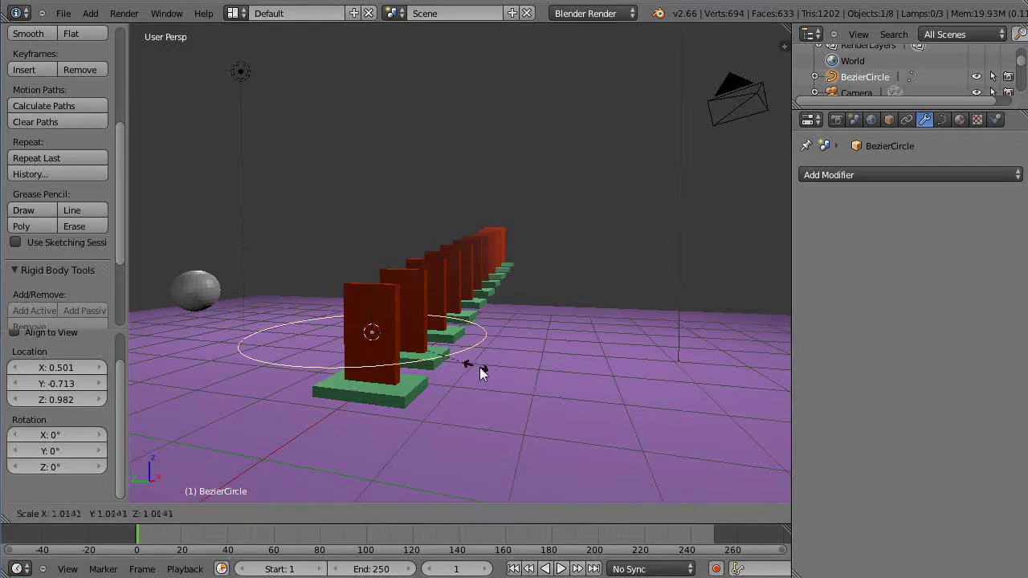
{"action": "left_click", "coordinate": [664, 393]}
{"action": "middle_click_drag", "start_coordinate": [663, 394], "coordinate": [337, 436]}
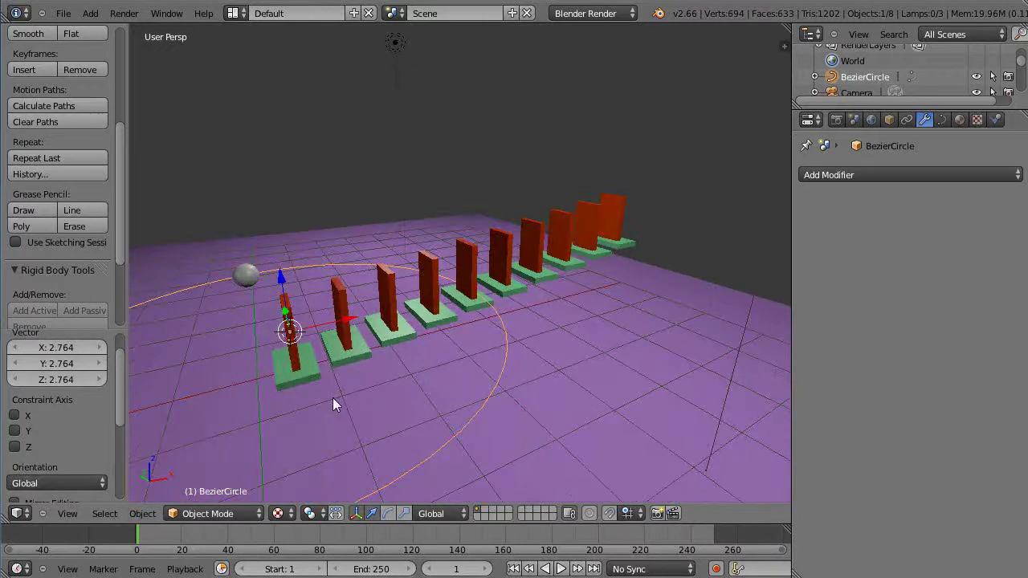
{"action": "middle_click_drag", "start_coordinate": [333, 398], "coordinate": [420, 365]}
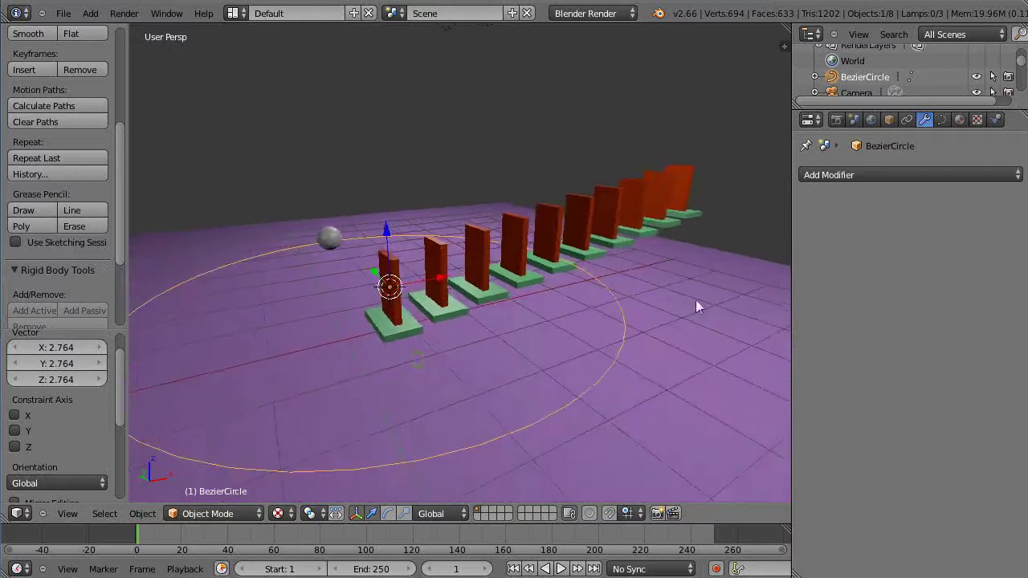
Parent the joined dominoes to the Bezier circle with Curve Deform.
{"action": "right_click", "coordinate": [470, 261]}
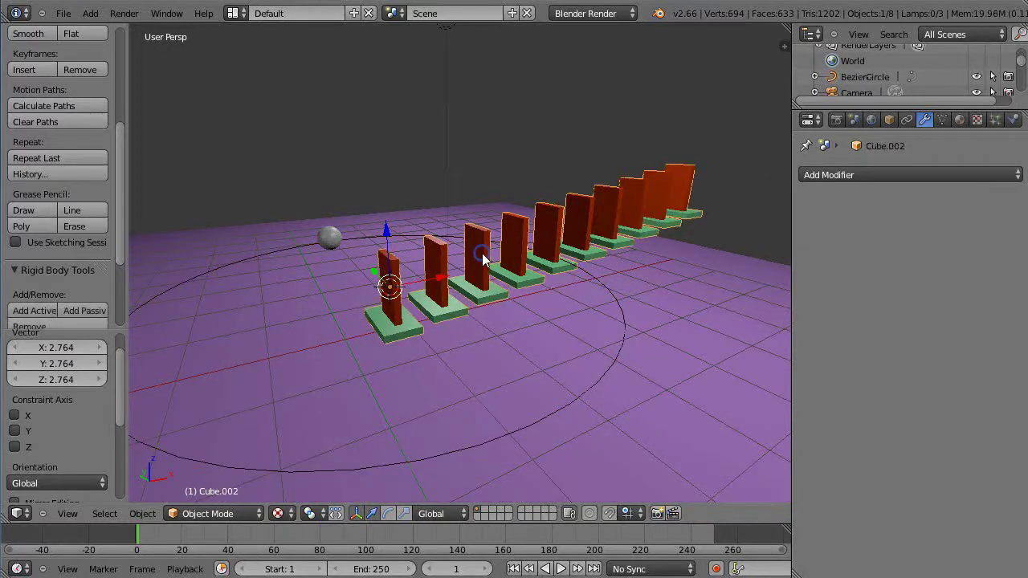
{"action": "right_click", "coordinate": [546, 418], "text": "shift"}
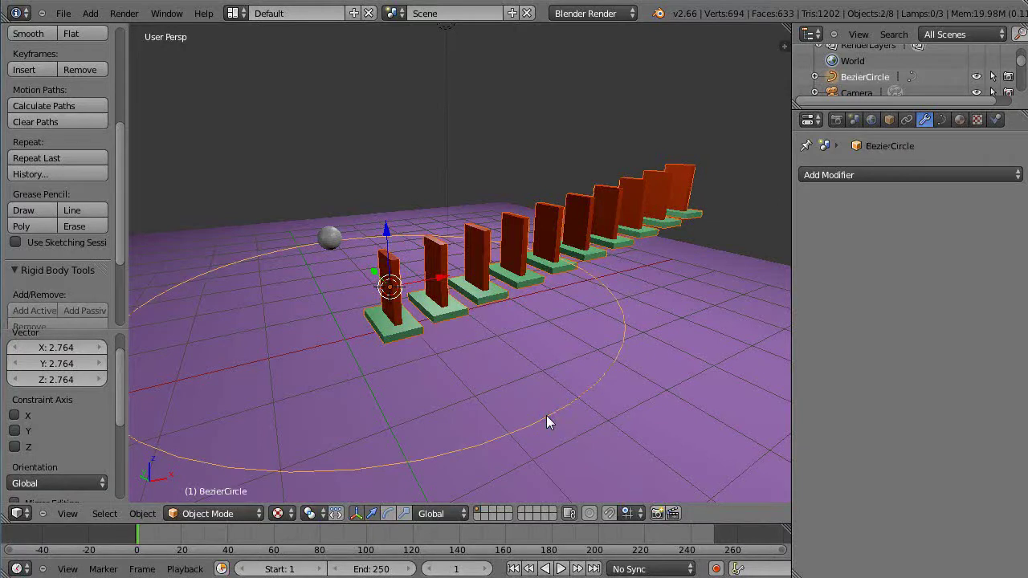
{"action": "key", "text": "ctrl+p"}
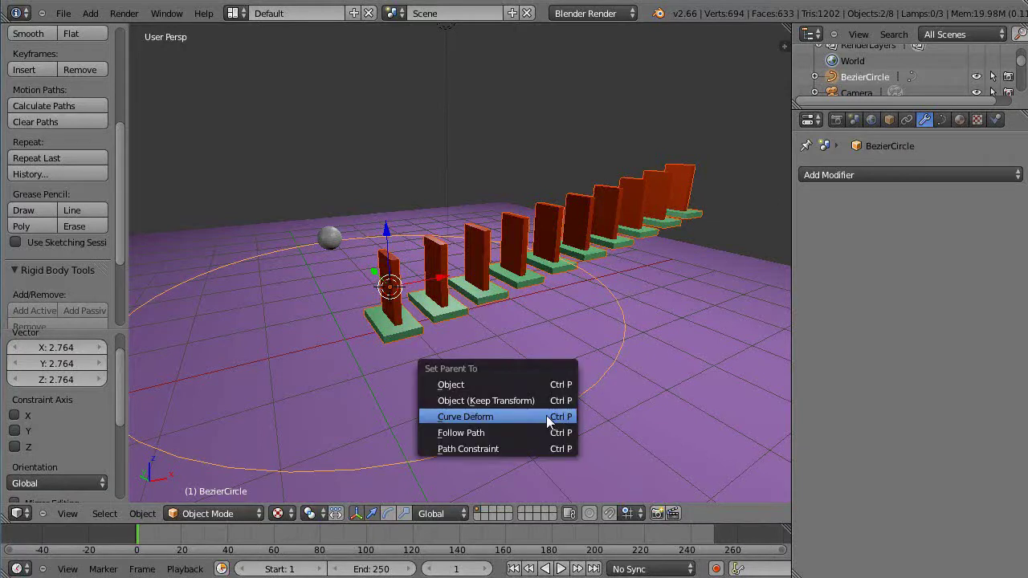
{"action": "left_click", "coordinate": [472, 418]}
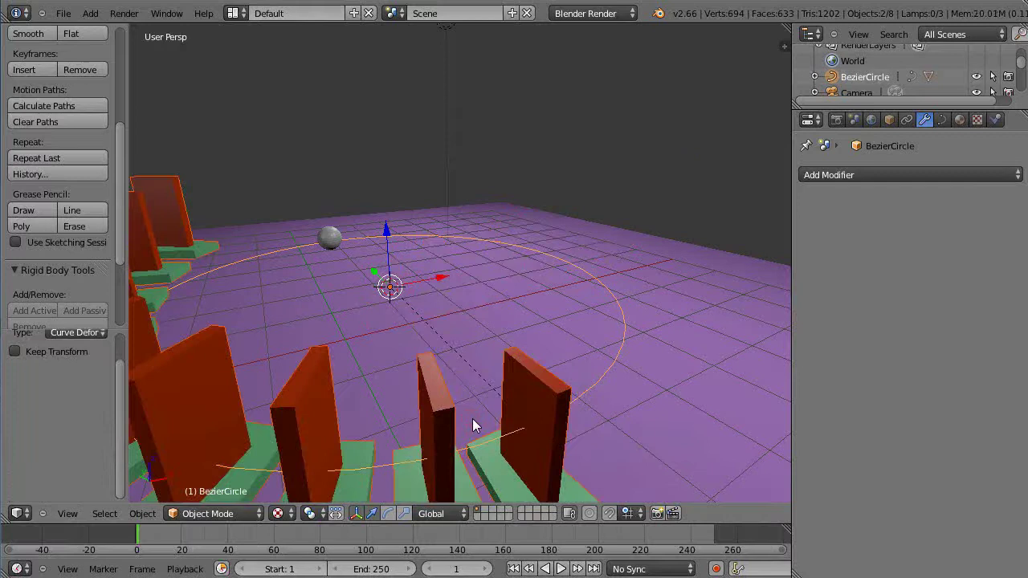
Inspect the resulting domino arc and hide the tool shelf.
{"action": "scroll", "coordinate": [475, 416], "scroll_direction": "down", "scroll_amount": 5}
{"action": "middle_click_drag", "start_coordinate": [477, 425], "coordinate": [571, 364]}
{"action": "scroll", "coordinate": [571, 370], "scroll_direction": "down", "scroll_amount": 3}
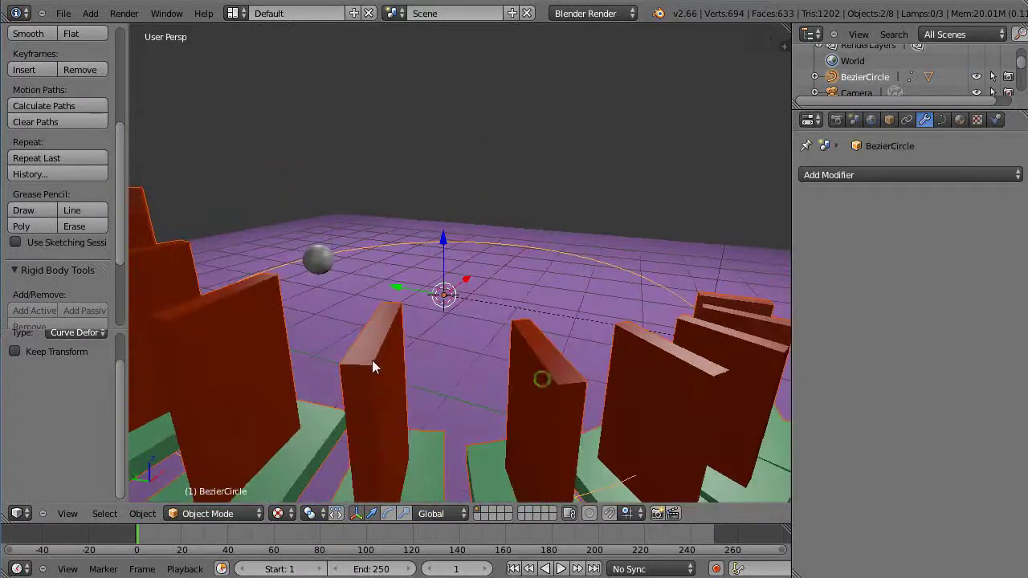
{"action": "scroll", "coordinate": [374, 367], "scroll_direction": "down", "scroll_amount": 5}
{"action": "middle_click_drag", "start_coordinate": [391, 374], "coordinate": [404, 314]}
{"action": "key", "text": "t"}
{"action": "scroll", "coordinate": [414, 331], "scroll_direction": "up", "scroll_amount": 2}
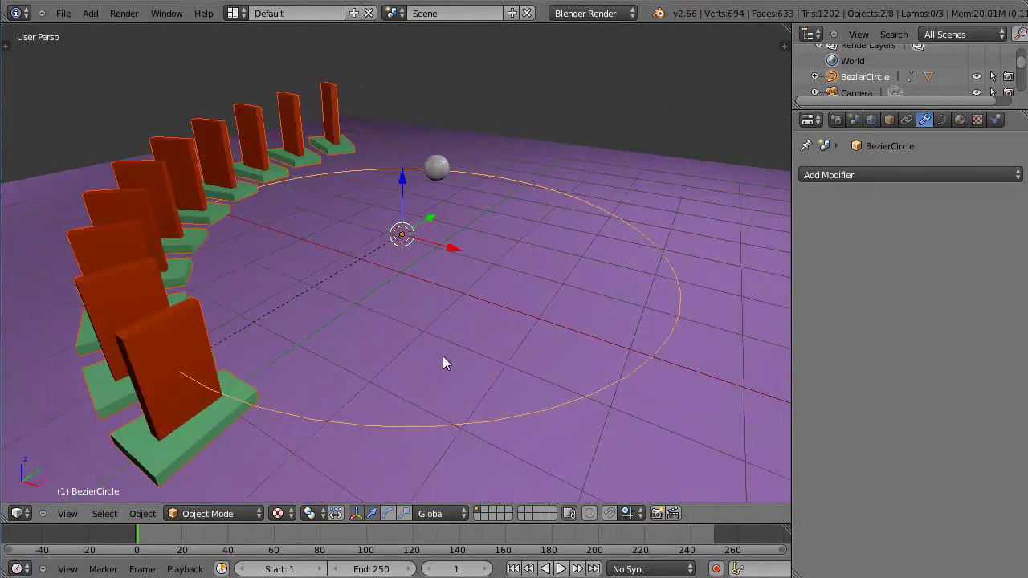
Scale the Bezier circle up about 1.09 times for a gentler domino arc.
{"action": "right_click", "coordinate": [425, 428]}
{"action": "right_click", "coordinate": [424, 428]}
{"action": "key", "text": "s"}
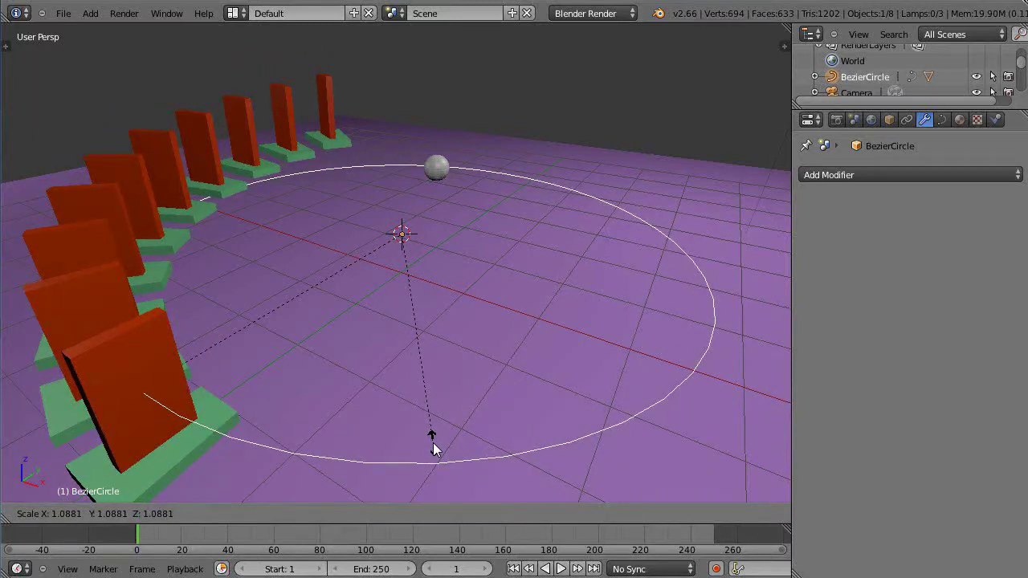
{"action": "left_click", "coordinate": [433, 448]}
{"action": "middle_click_drag", "start_coordinate": [433, 448], "coordinate": [307, 417]}
{"action": "scroll", "coordinate": [292, 383], "scroll_direction": "up", "scroll_amount": 2}
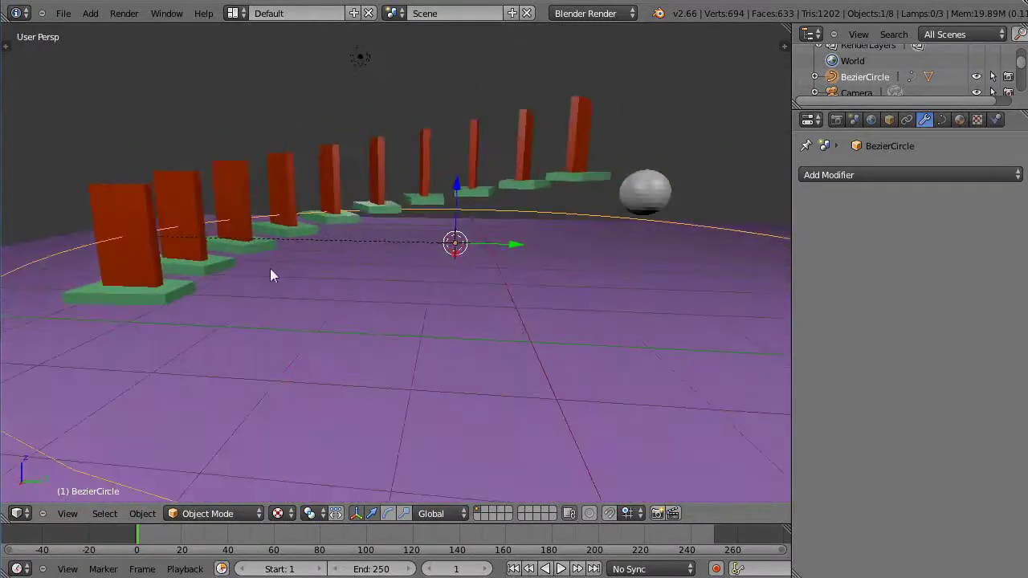
Apply the Curve modifier on the curved domino object.
{"action": "right_click", "coordinate": [160, 203]}
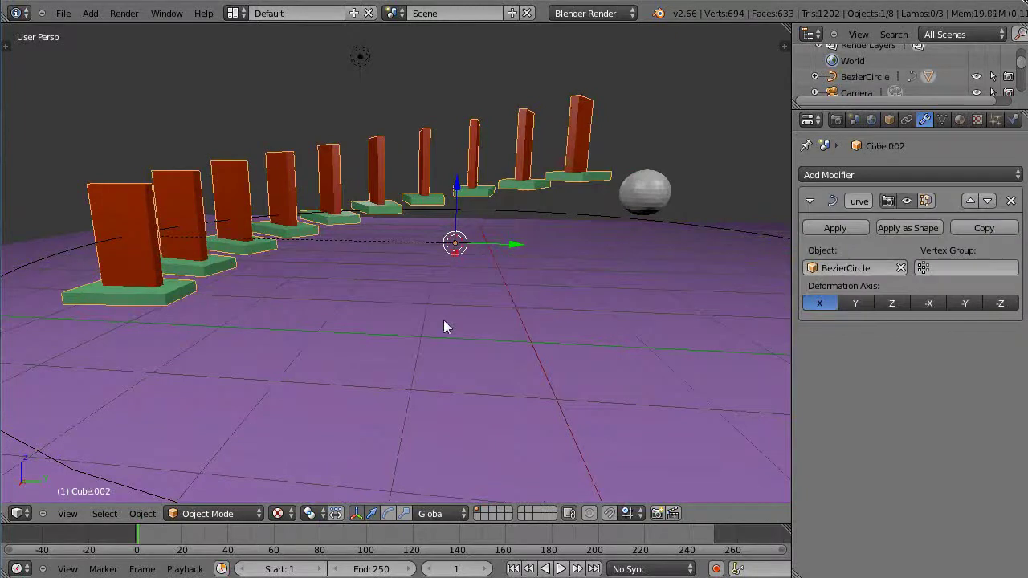
{"action": "scroll", "coordinate": [443, 320], "scroll_direction": "down", "scroll_amount": 3}
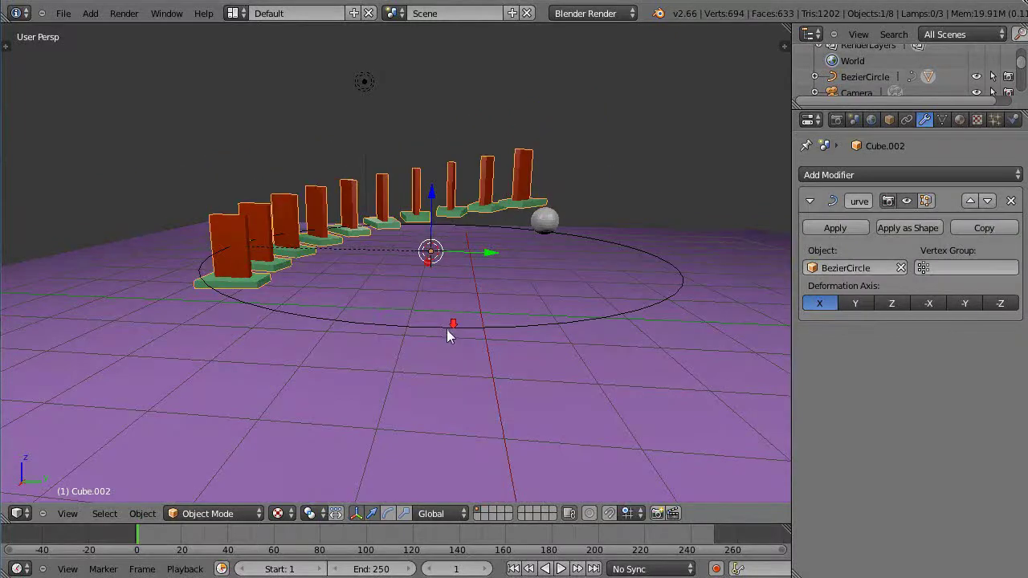
{"action": "left_click", "coordinate": [834, 229]}
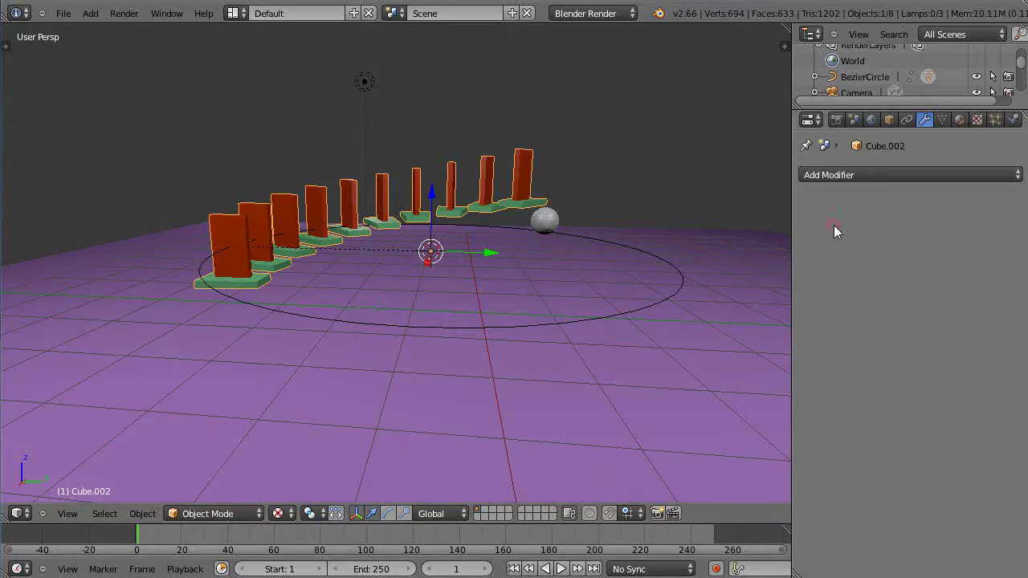
Delete the BezierCircle, leaving the domino arc intact.
{"action": "right_click", "coordinate": [530, 327]}
{"action": "key", "text": "x"}
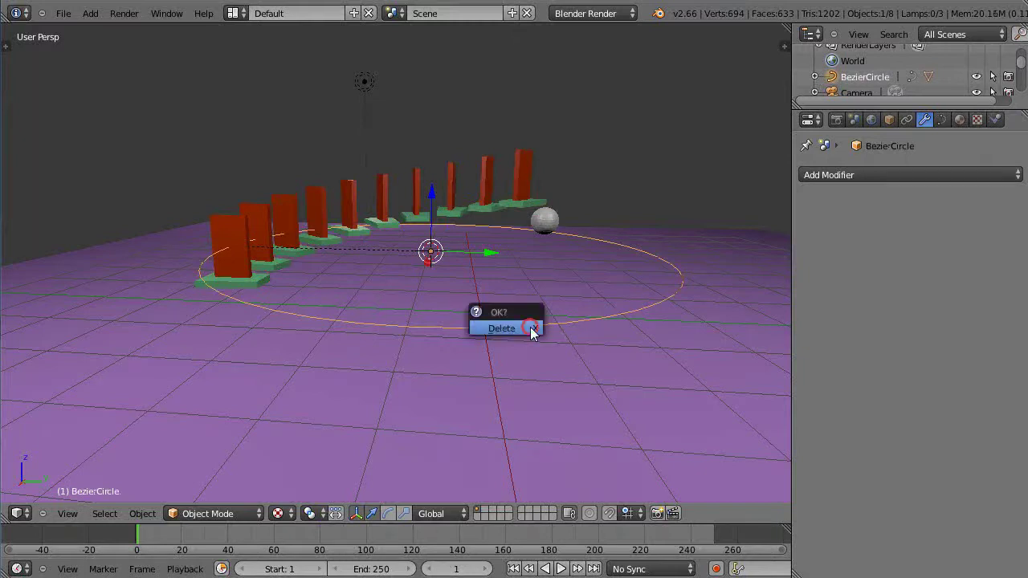
{"action": "left_click", "coordinate": [530, 328]}
{"action": "scroll", "coordinate": [514, 323], "scroll_direction": "up", "scroll_amount": 3}
{"action": "middle_click_drag", "start_coordinate": [449, 313], "coordinate": [262, 300]}
Separate Cube.002 by loose parts in Edit Mode, giving 26 objects.
{"action": "right_click", "coordinate": [153, 212]}
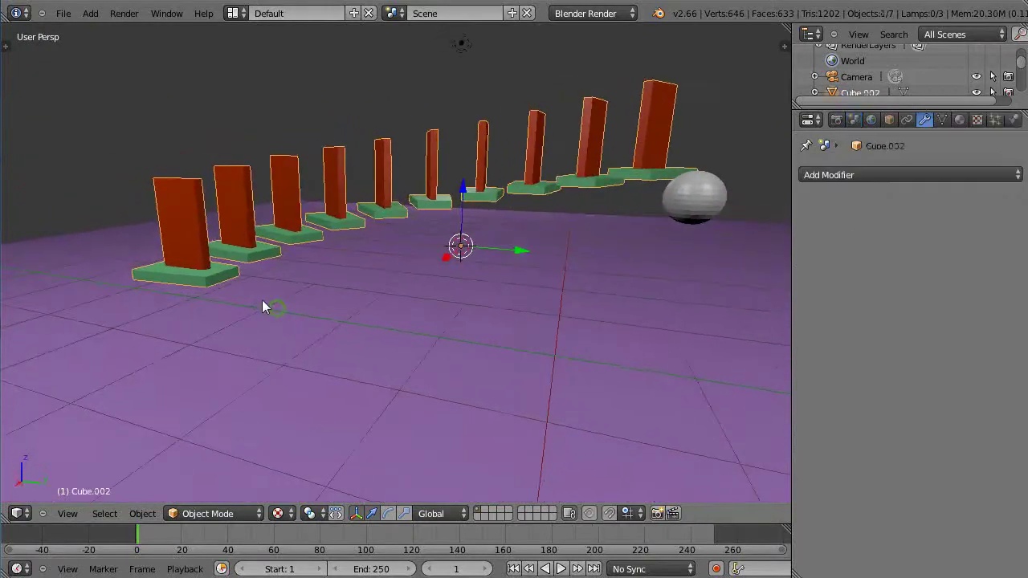
{"action": "key", "text": "Tab"}
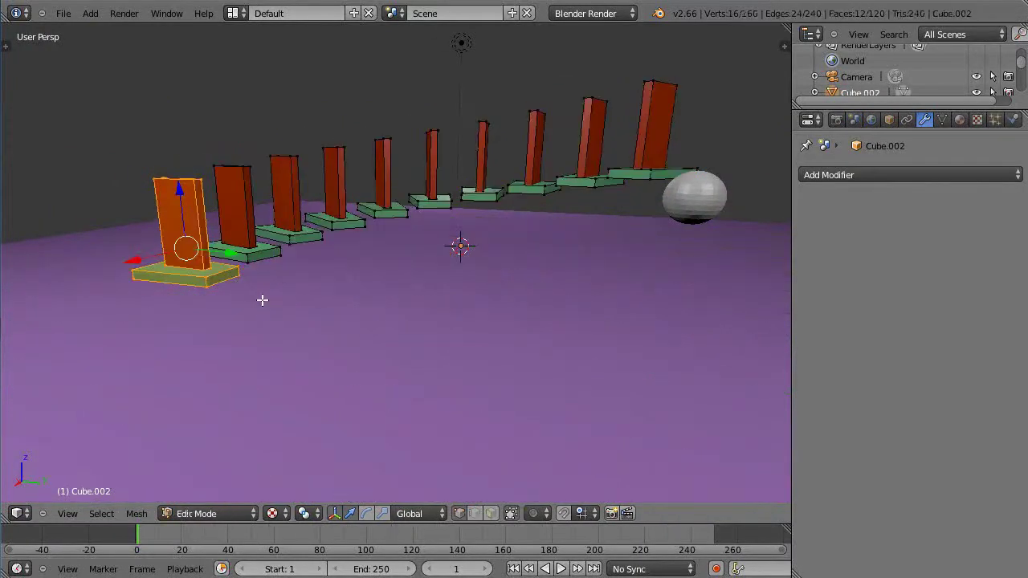
{"action": "key", "text": "a"}
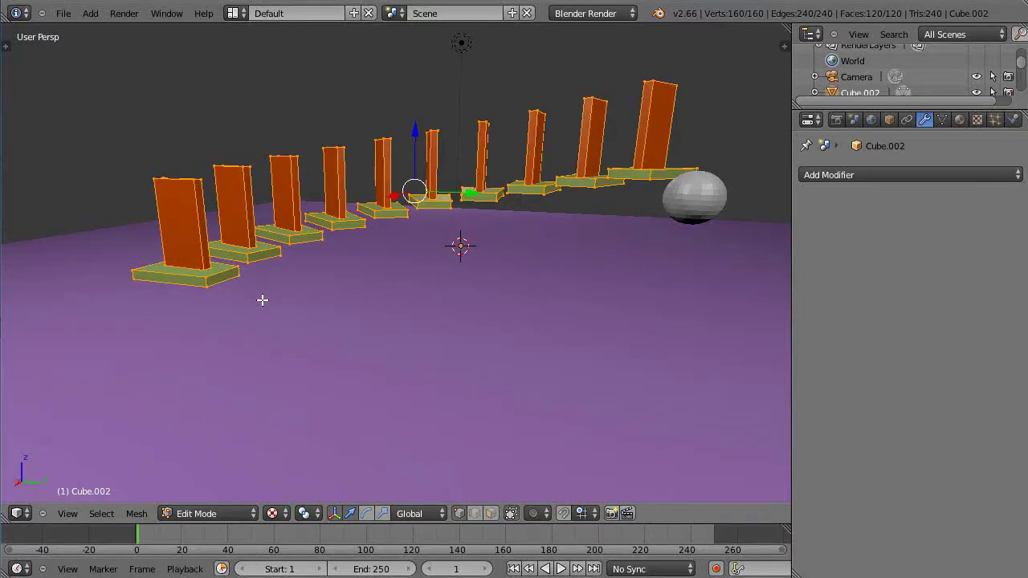
{"action": "key", "text": "p"}
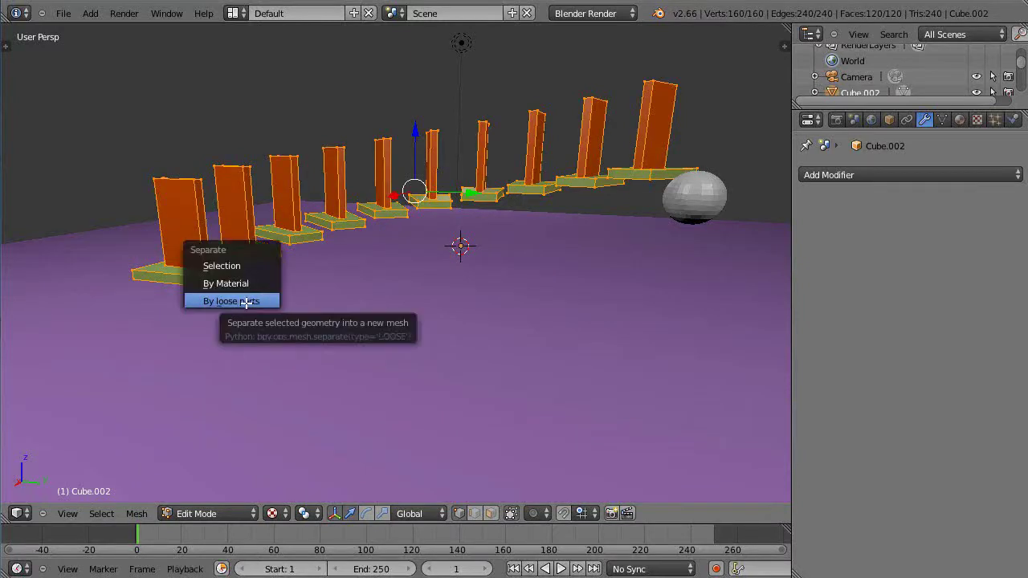
{"action": "left_click", "coordinate": [246, 302]}
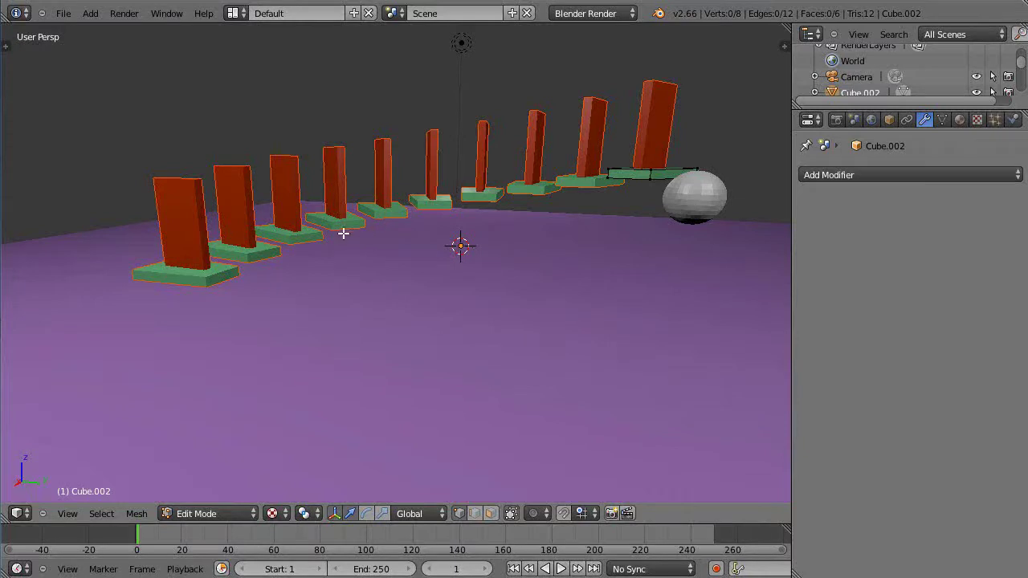
{"action": "key", "text": "Tab"}
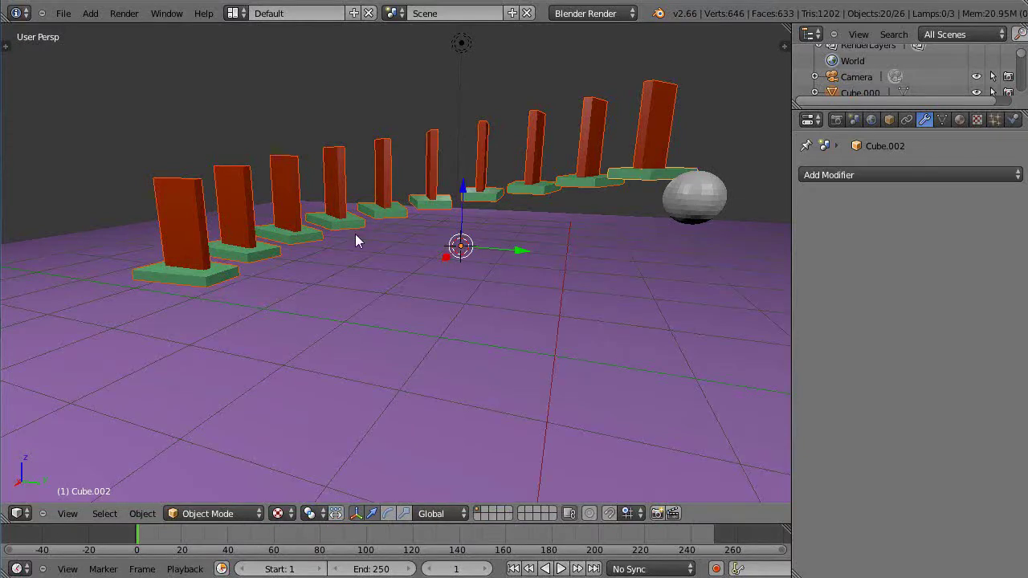
Set each domino's and base's origin to its geometry and show the tool shelf.
{"action": "left_click", "coordinate": [147, 517]}
{"action": "mouse_move", "coordinate": [176, 444]}
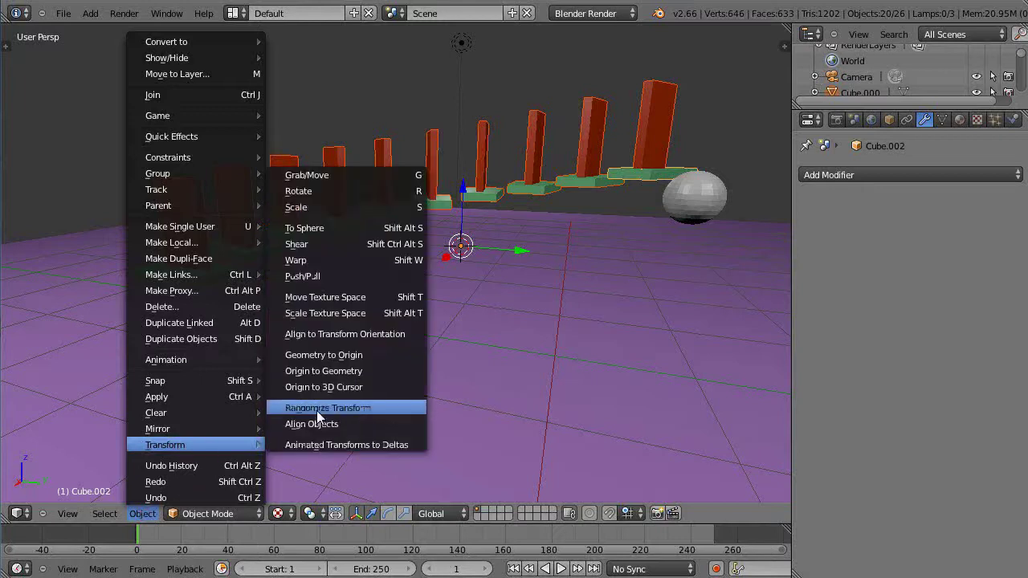
{"action": "left_click", "coordinate": [319, 370]}
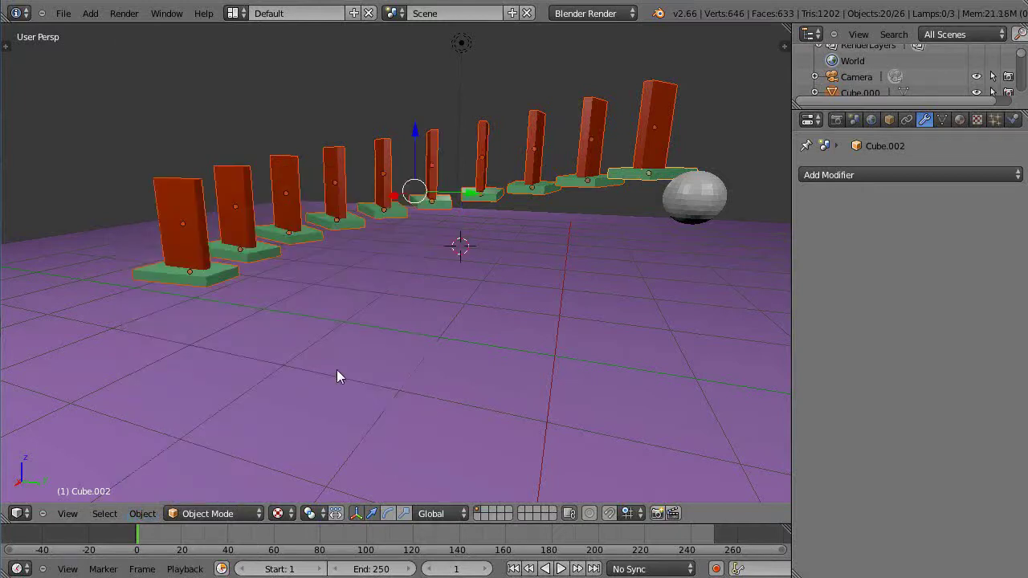
{"action": "mouse_move", "coordinate": [587, 263]}
{"action": "middle_mouse_down"}
{"action": "mouse_move", "coordinate": [560, 310]}
{"action": "mouse_move", "coordinate": [591, 243]}
{"action": "mouse_move", "coordinate": [579, 254]}
{"action": "mouse_move", "coordinate": [503, 255]}
{"action": "mouse_move", "coordinate": [608, 262]}
{"action": "mouse_move", "coordinate": [600, 257]}
{"action": "middle_mouse_up"}
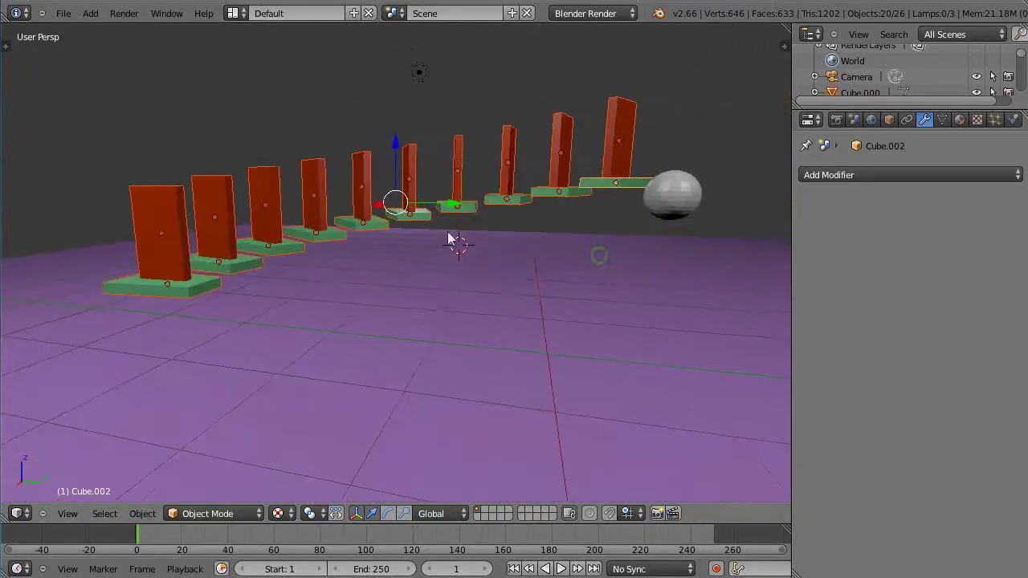
{"action": "key", "text": "t"}
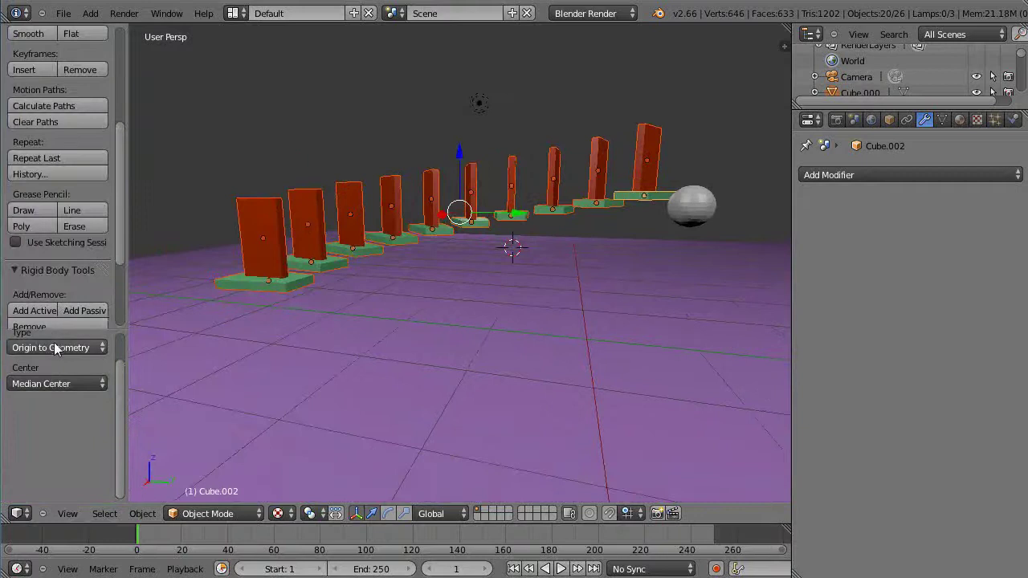
Make the first four red dominoes active rigid bodies.
{"action": "right_click", "coordinate": [253, 225]}
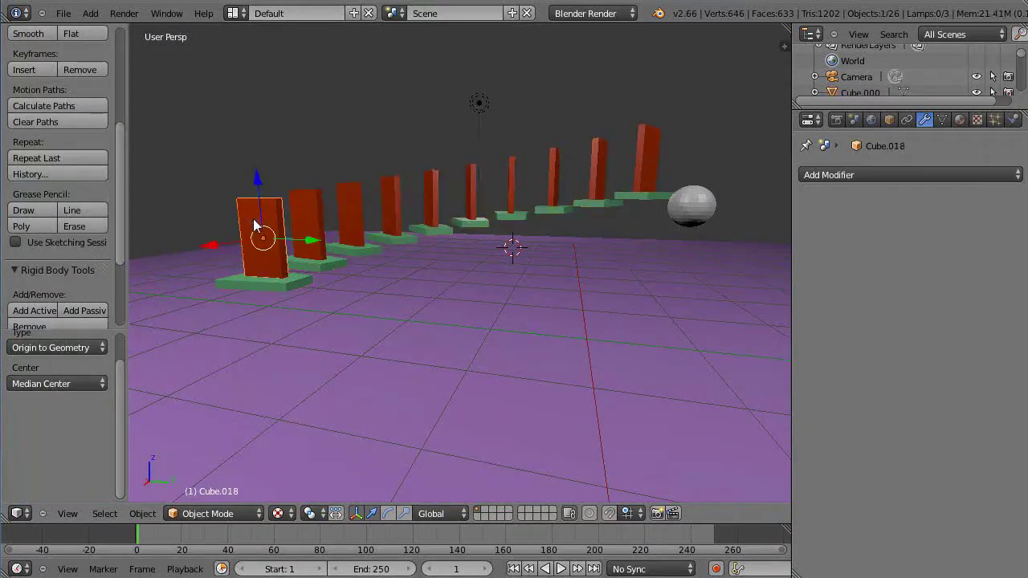
{"action": "left_click", "coordinate": [37, 311]}
{"action": "right_click", "coordinate": [305, 224]}
{"action": "left_click", "coordinate": [48, 311]}
{"action": "right_click", "coordinate": [354, 205]}
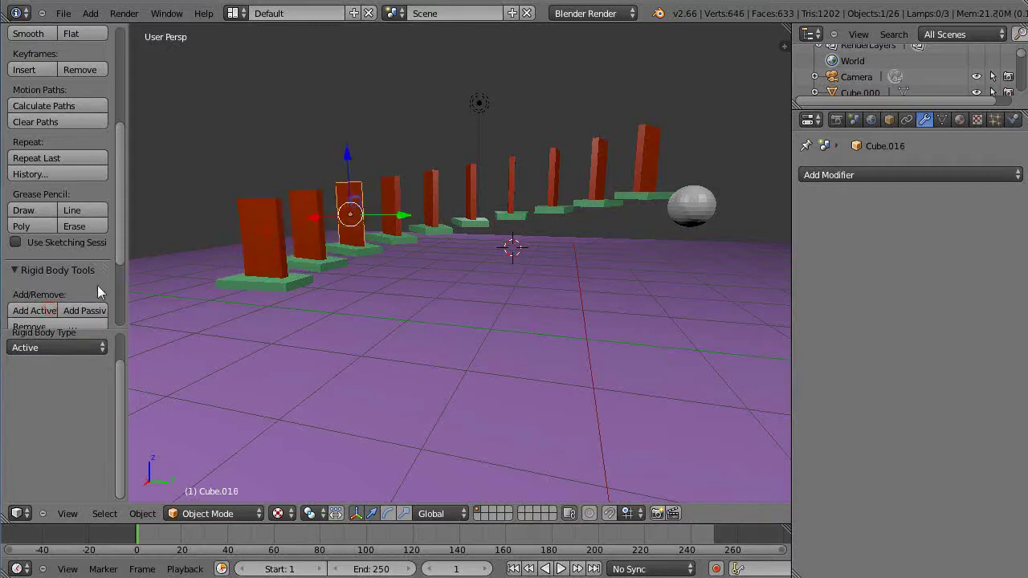
{"action": "left_click", "coordinate": [34, 312]}
{"action": "right_click", "coordinate": [393, 196]}
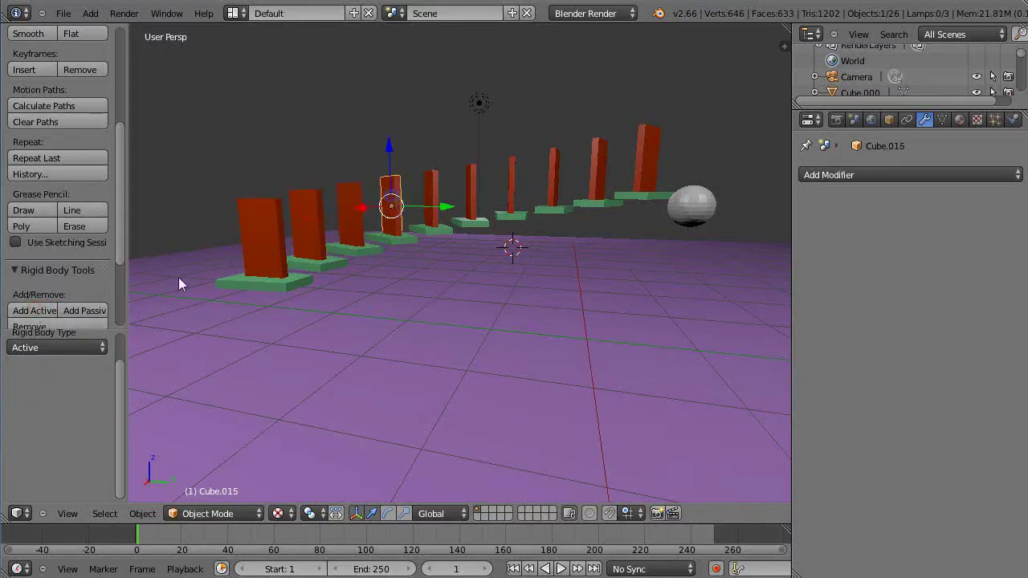
{"action": "left_click", "coordinate": [43, 311]}
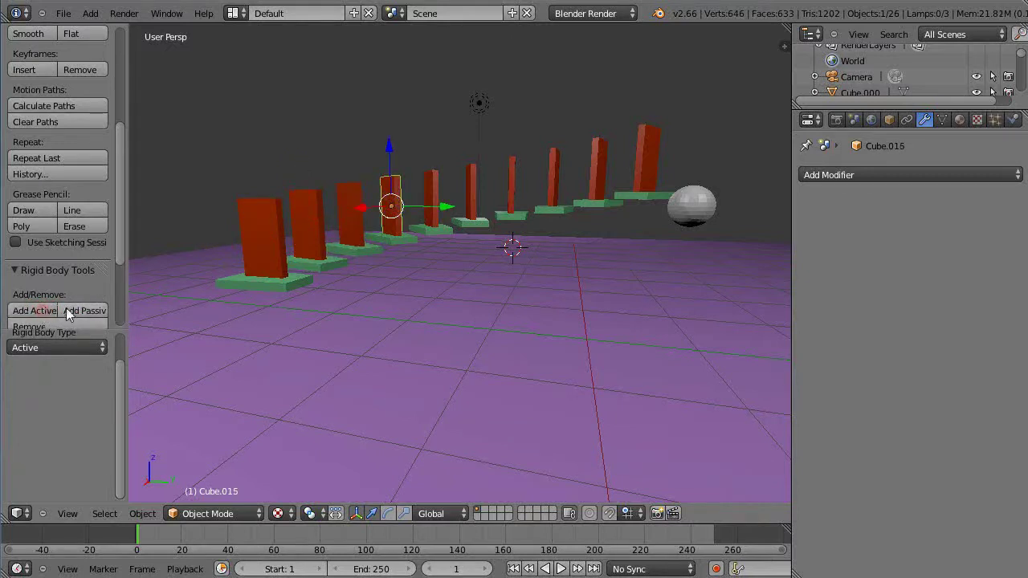
Make the remaining six red dominoes active rigid bodies.
{"action": "right_click", "coordinate": [433, 183]}
{"action": "right_click", "coordinate": [468, 184], "text": "shift"}
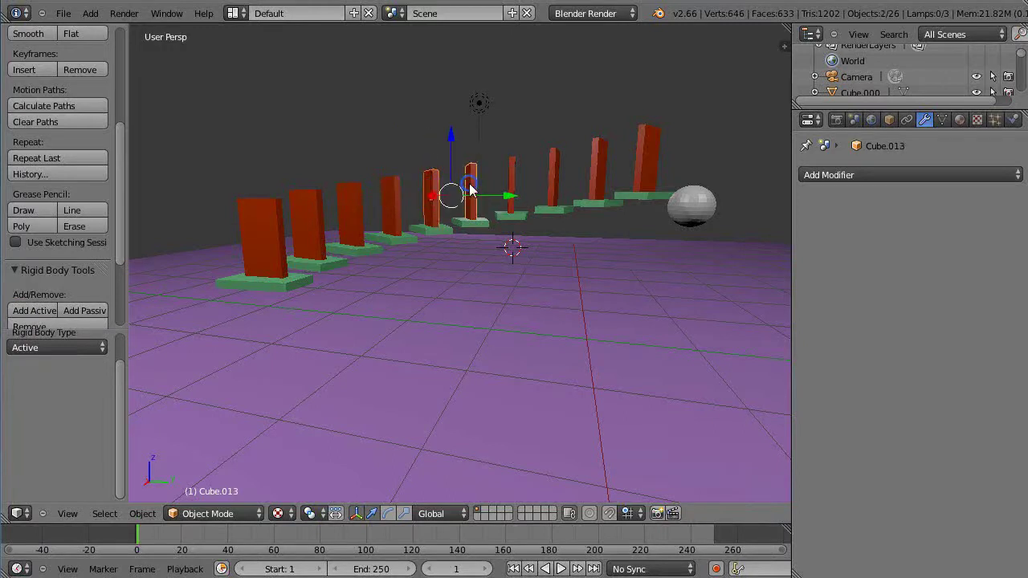
{"action": "left_click", "coordinate": [36, 311]}
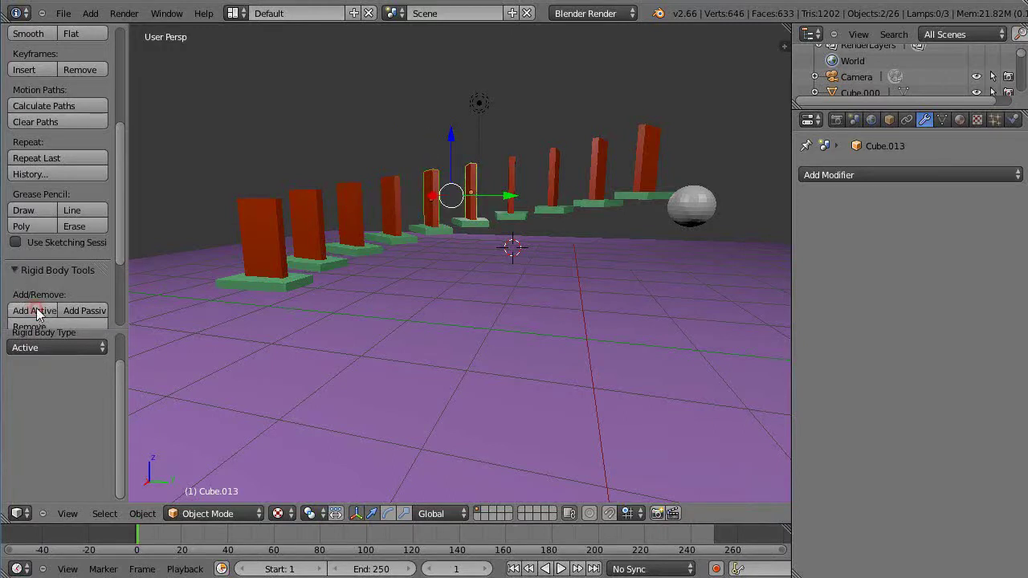
{"action": "right_click", "coordinate": [512, 184]}
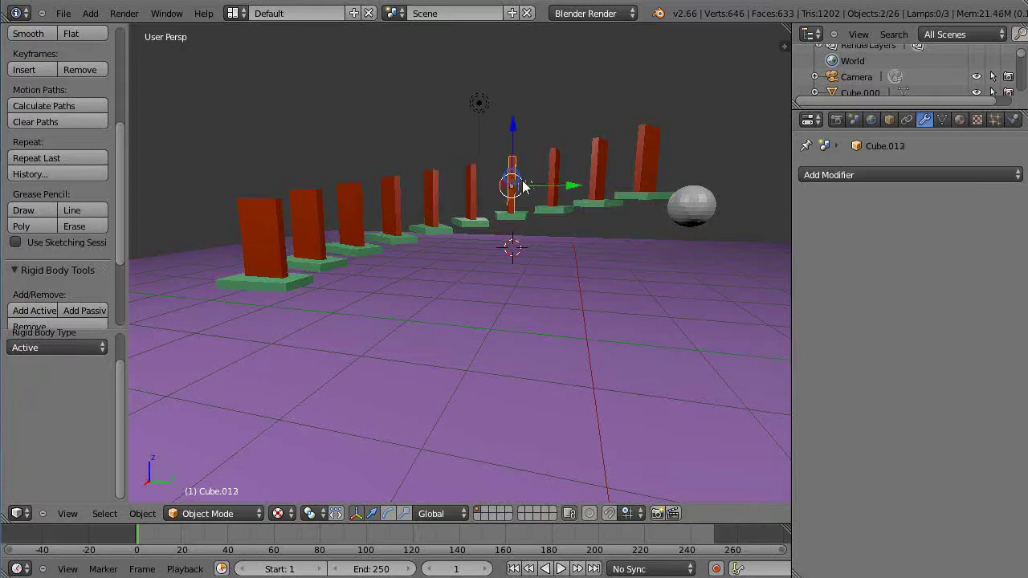
{"action": "right_click", "coordinate": [556, 164], "text": "shift"}
{"action": "right_click", "coordinate": [596, 165], "text": "shift"}
{"action": "right_click", "coordinate": [649, 157], "text": "shift"}
{"action": "left_click", "coordinate": [36, 311]}
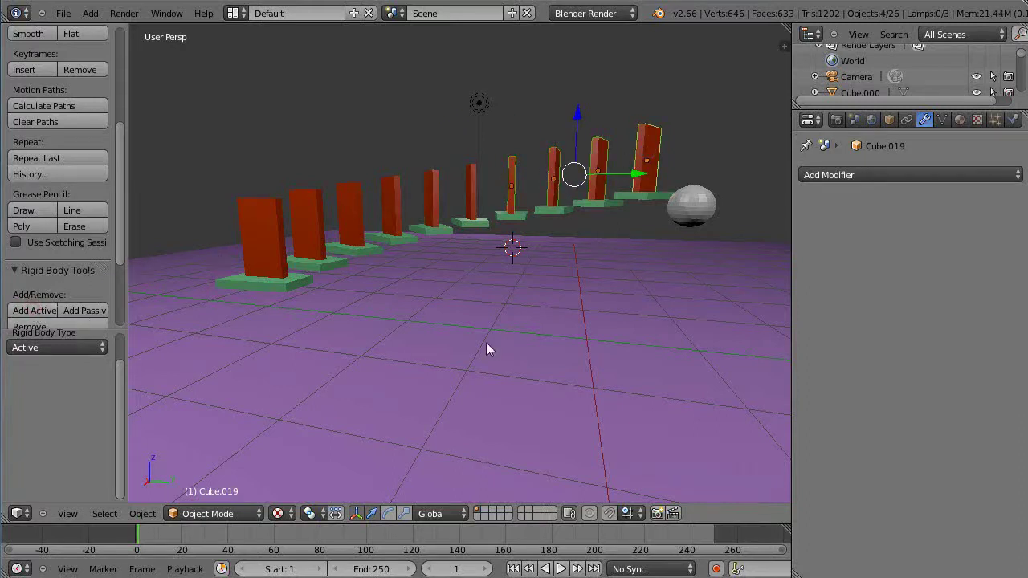
Select all ten green bases and make them passive rigid bodies.
{"action": "scroll", "coordinate": [486, 342], "scroll_direction": "up", "scroll_amount": 1}
{"action": "right_click", "coordinate": [262, 293]}
{"action": "right_click", "coordinate": [312, 267], "text": "shift"}
{"action": "right_click", "coordinate": [344, 248], "text": "shift"}
{"action": "right_click", "coordinate": [395, 238], "text": "shift"}
{"action": "right_click", "coordinate": [429, 226], "text": "shift"}
{"action": "right_click", "coordinate": [473, 218], "text": "shift"}
{"action": "right_click", "coordinate": [515, 210], "text": "shift"}
{"action": "right_click", "coordinate": [557, 206], "text": "shift"}
{"action": "right_click", "coordinate": [601, 197], "text": "shift"}
{"action": "right_click", "coordinate": [649, 190], "text": "shift"}
{"action": "left_click", "coordinate": [48, 347]}
{"action": "left_click", "coordinate": [87, 308]}
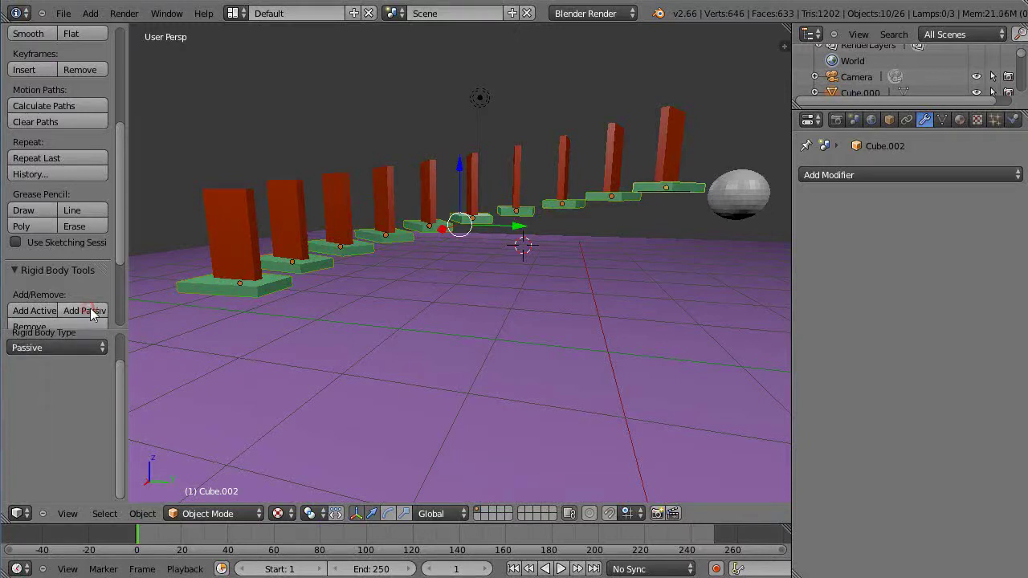
Snap the 3D cursor to the first red domino.
{"action": "right_click", "coordinate": [731, 210]}
{"action": "right_click", "coordinate": [239, 251]}
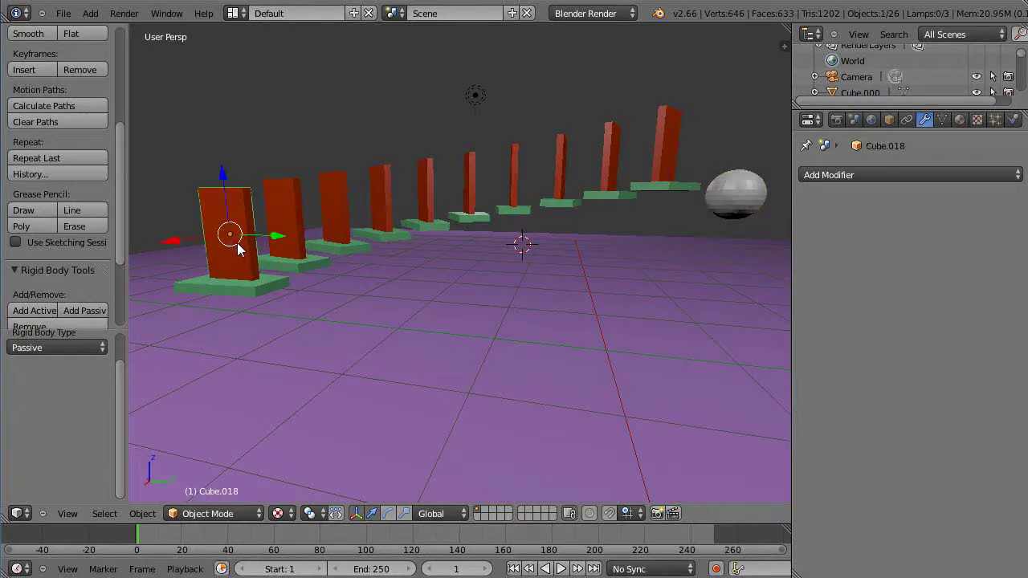
{"action": "key", "text": "shift+s"}
{"action": "left_click", "coordinate": [237, 243]}
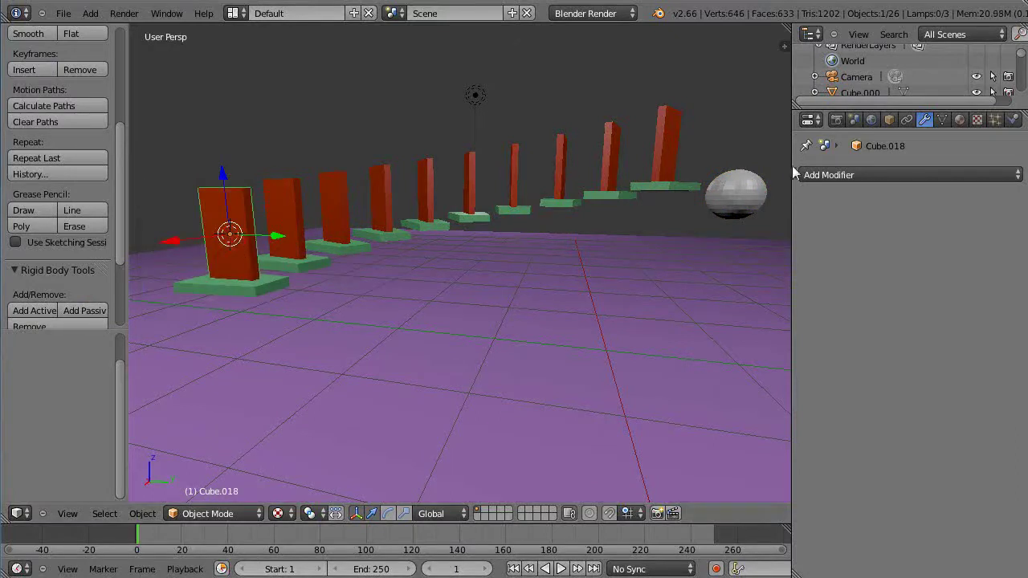
Snap the sphere onto the 3D cursor at the first domino.
{"action": "right_click", "coordinate": [732, 197]}
{"action": "key", "text": "shift+s"}
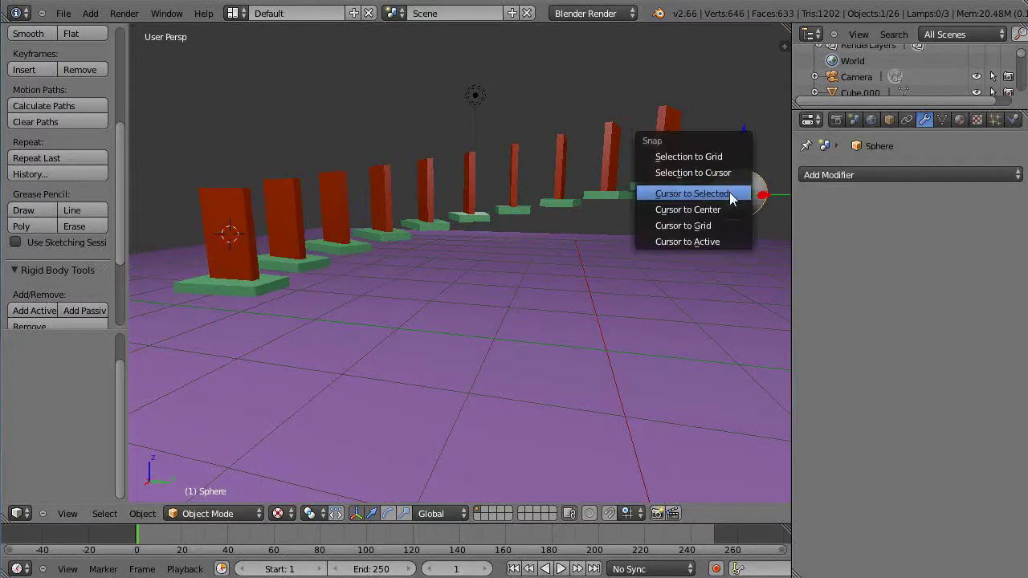
{"action": "left_click", "coordinate": [724, 175]}
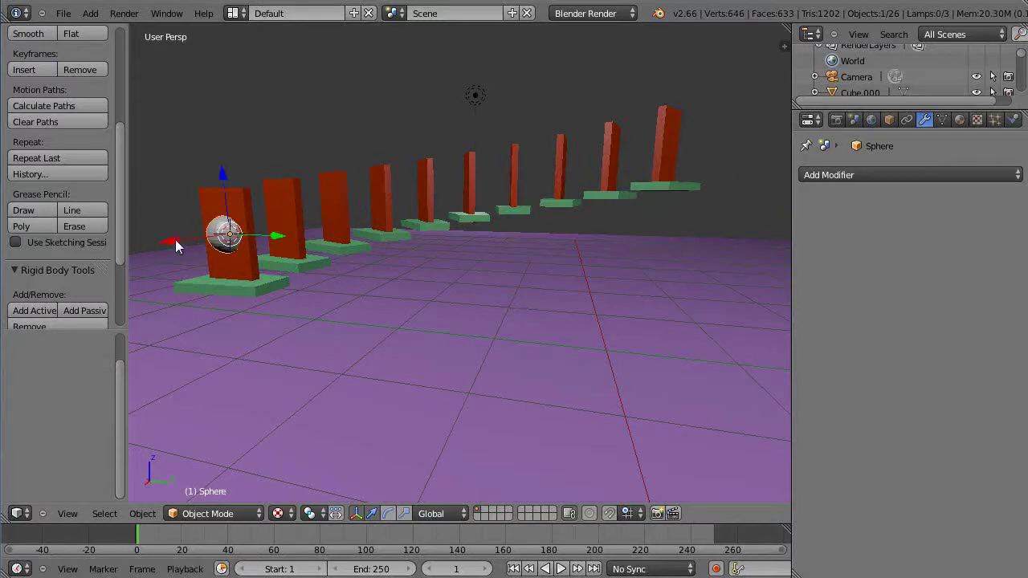
Shift the sphere 0.432 along X and raise it 0.246 on Z.
{"action": "key", "text": "g"}
{"action": "key", "text": "x"}
{"action": "left_click", "coordinate": [131, 260]}
{"action": "key", "text": "g"}
{"action": "key", "text": "z"}
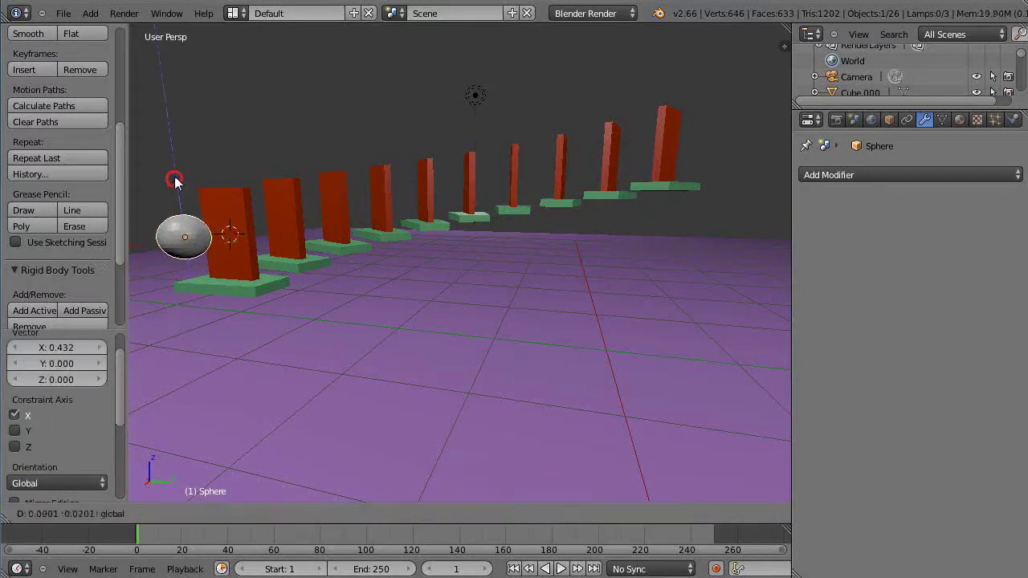
{"action": "left_click", "coordinate": [176, 149]}
{"action": "middle_click_drag", "start_coordinate": [618, 328], "coordinate": [612, 412]}
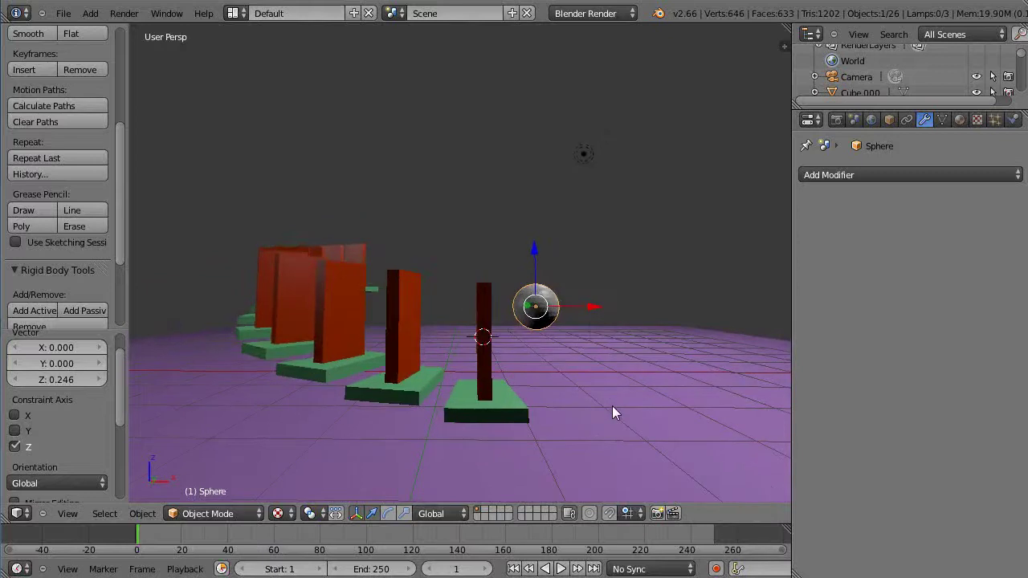
Make the sphere an active rigid body with Animated ticked, then maximize the 3D view.
{"action": "left_click", "coordinate": [36, 311]}
{"action": "left_click", "coordinate": [1013, 120]}
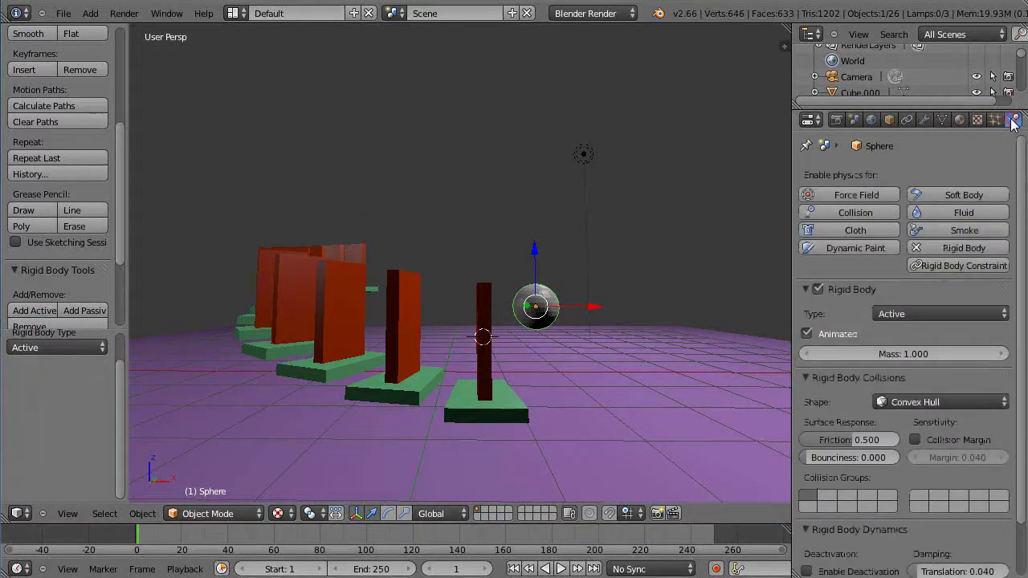
{"action": "left_click", "coordinate": [807, 333]}
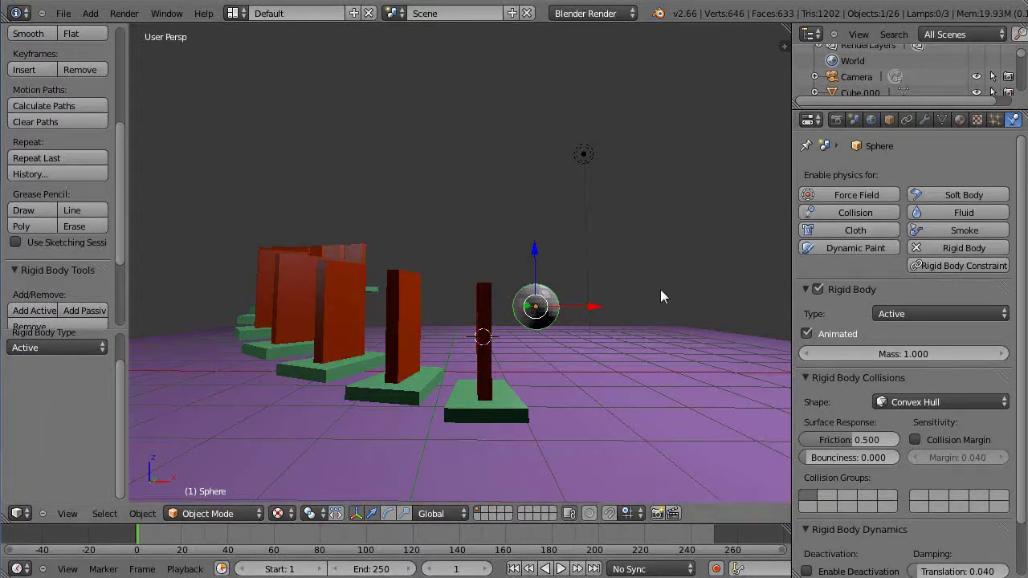
{"action": "key", "text": "ctrl+Up"}
{"action": "middle_click_drag", "start_coordinate": [658, 274], "coordinate": [434, 316]}
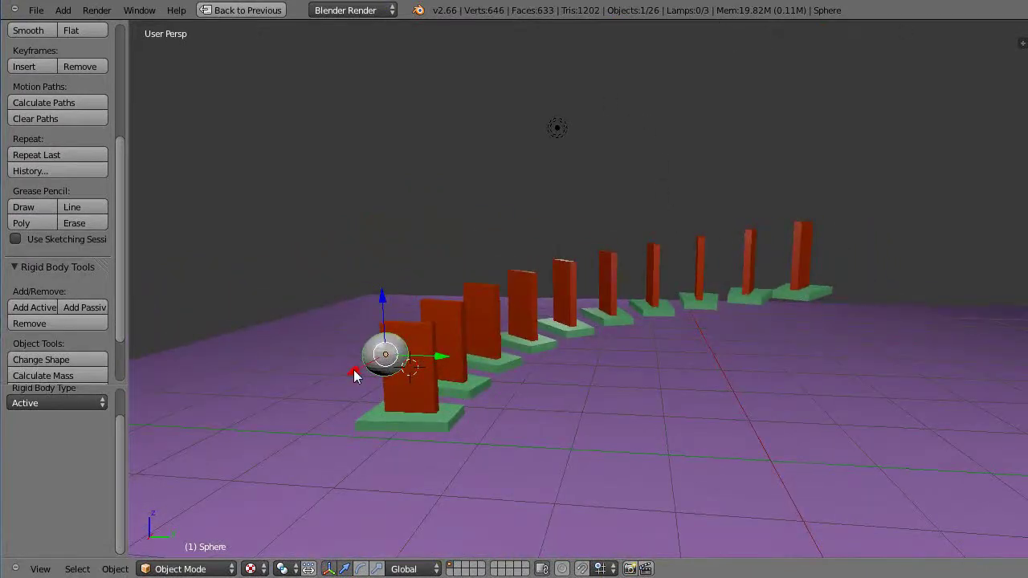
Play the simulation, push the sphere along X into the first domino, then rewind and restore the layout.
{"action": "key", "text": "alt+a"}
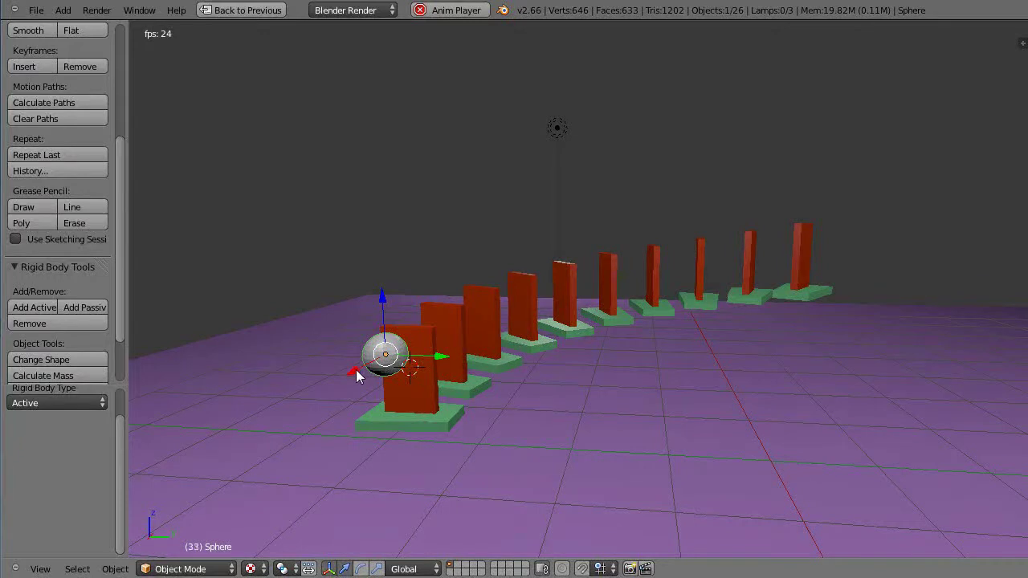
{"action": "left_click_drag", "start_coordinate": [357, 377], "coordinate": [373, 367]}
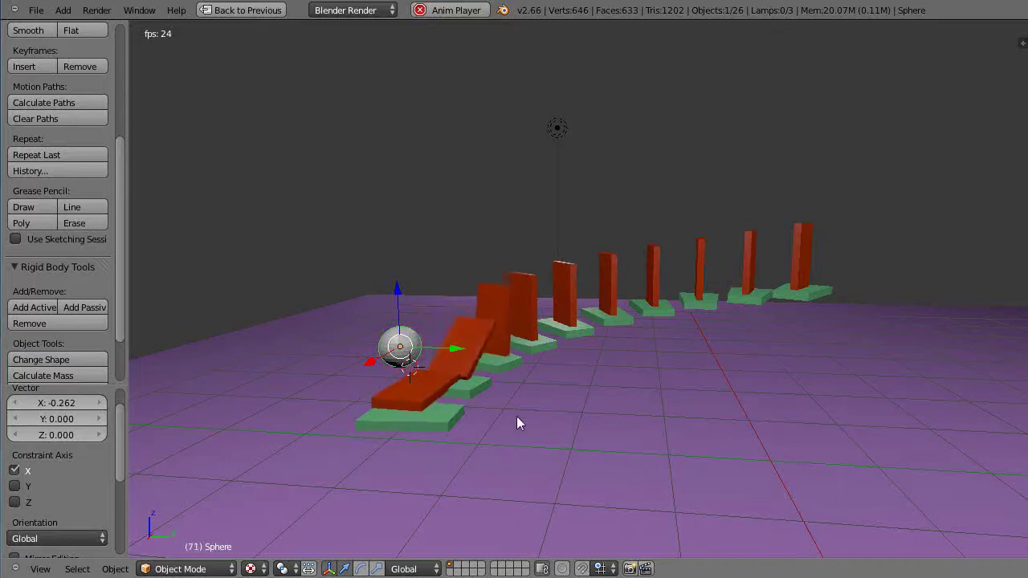
{"action": "key", "text": "Escape"}
{"action": "middle_click_drag", "start_coordinate": [573, 395], "coordinate": [582, 399]}
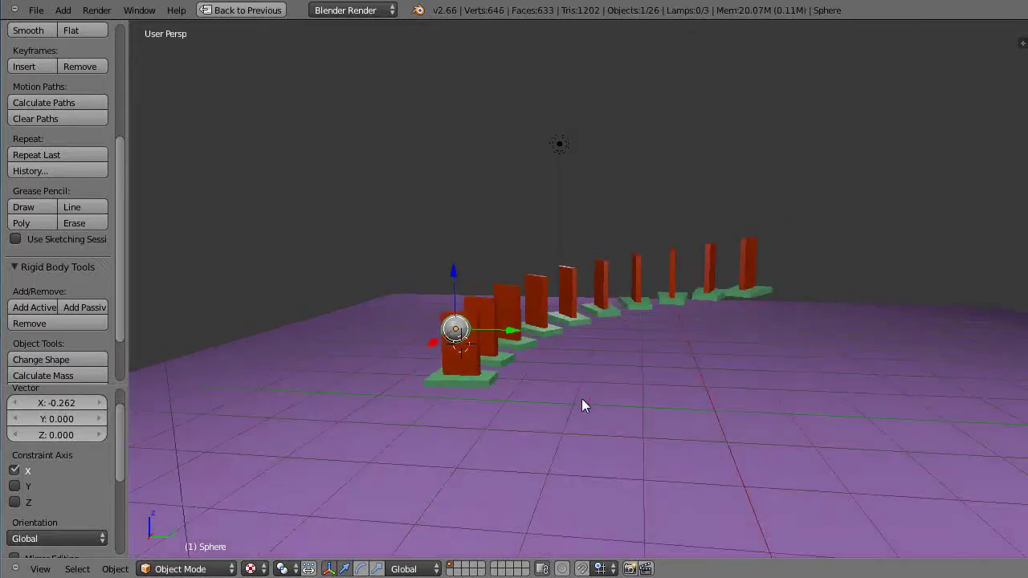
{"action": "key", "text": "ctrl+Up"}
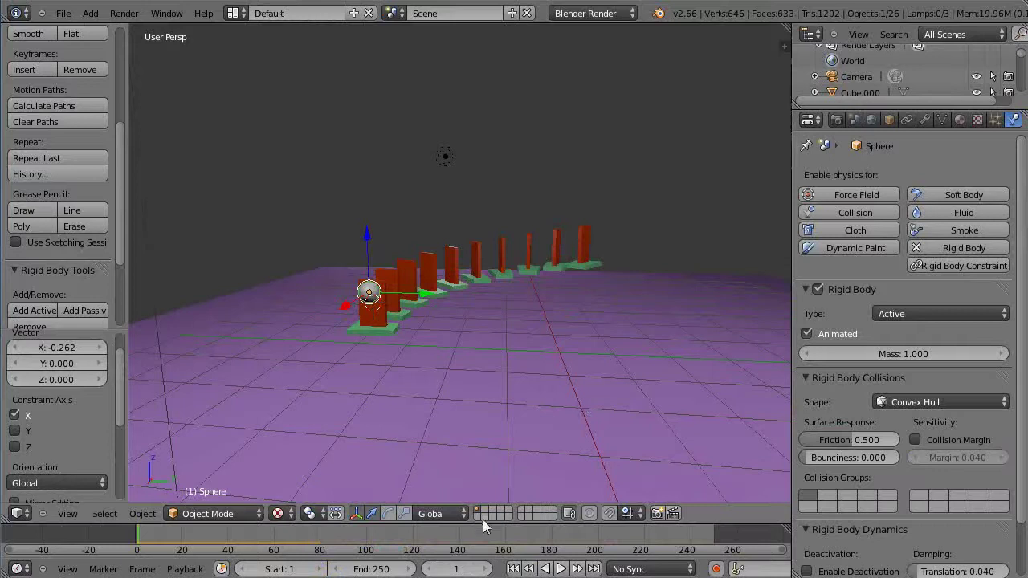
Enlarge the Timeline and set the Rigid Body Cache end frame to 537 in Scene settings.
{"action": "left_click_drag", "start_coordinate": [482, 522], "coordinate": [483, 496]}
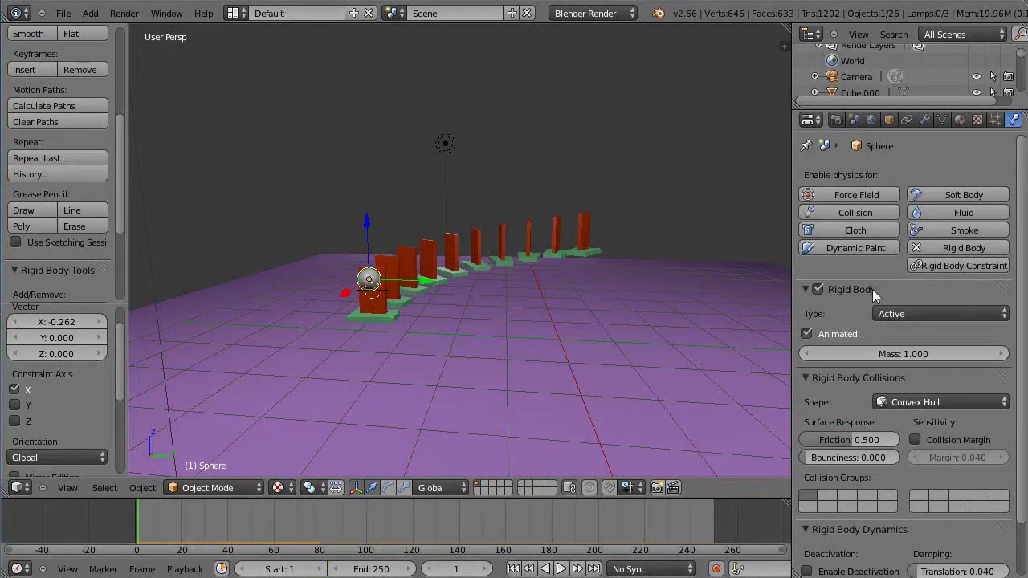
{"action": "left_click", "coordinate": [836, 120]}
{"action": "scroll", "coordinate": [897, 401], "scroll_direction": "down", "scroll_amount": 4}
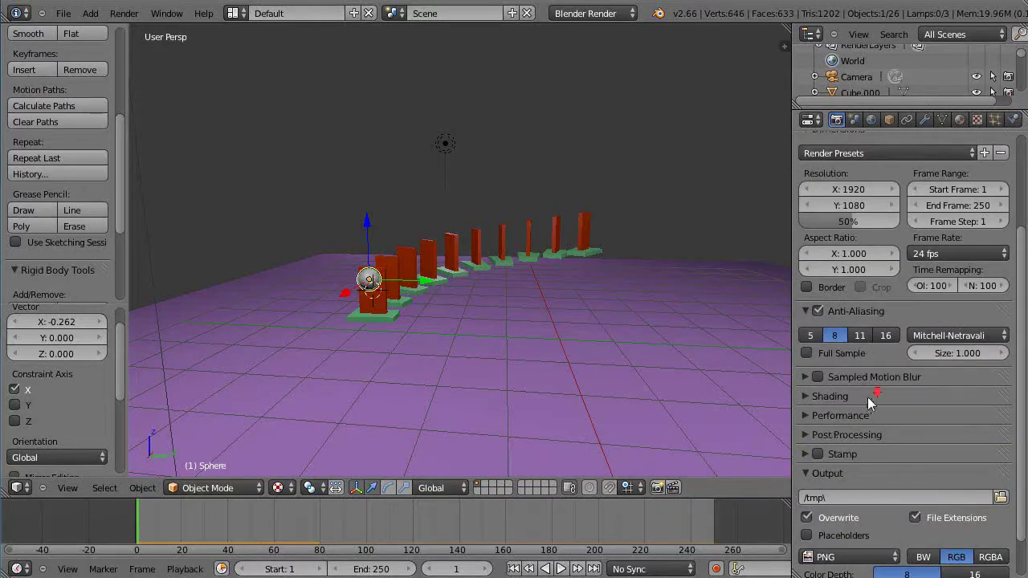
{"action": "scroll", "coordinate": [868, 397], "scroll_direction": "down", "scroll_amount": 2}
{"action": "scroll", "coordinate": [867, 400], "scroll_direction": "up", "scroll_amount": 3}
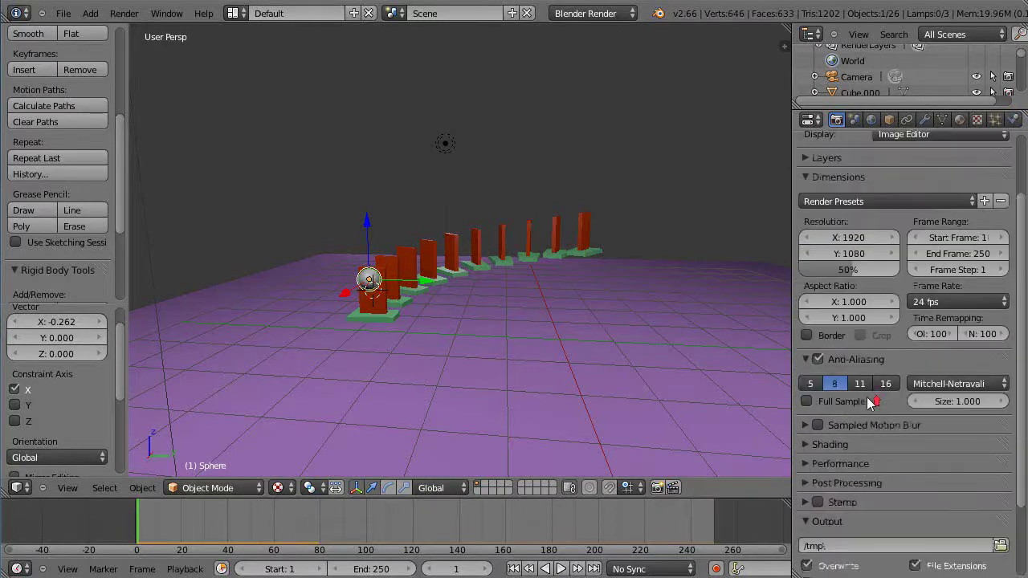
{"action": "left_click", "coordinate": [852, 118]}
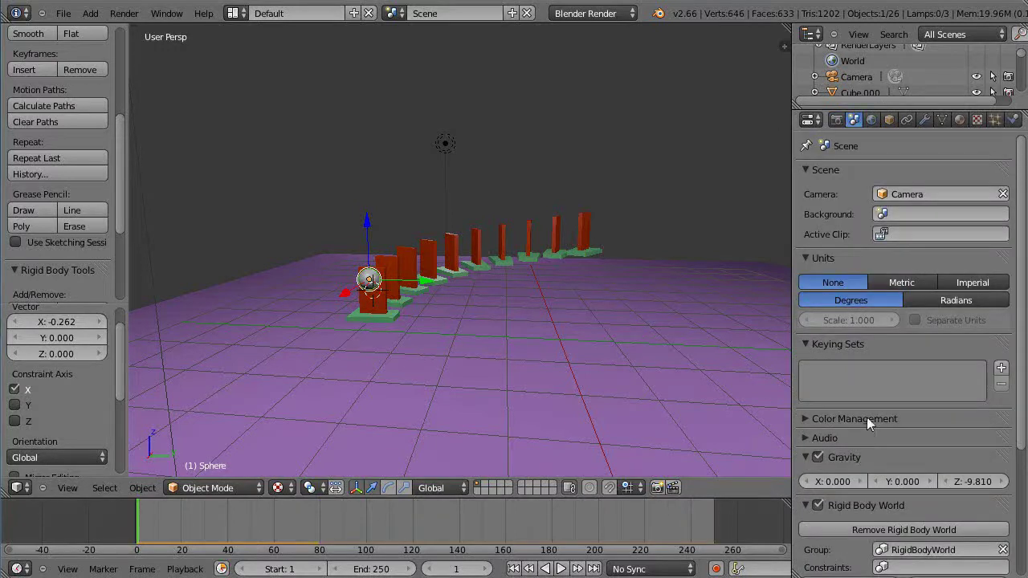
{"action": "scroll", "coordinate": [867, 417], "scroll_direction": "down", "scroll_amount": 5}
{"action": "scroll", "coordinate": [867, 417], "scroll_direction": "down", "scroll_amount": 2}
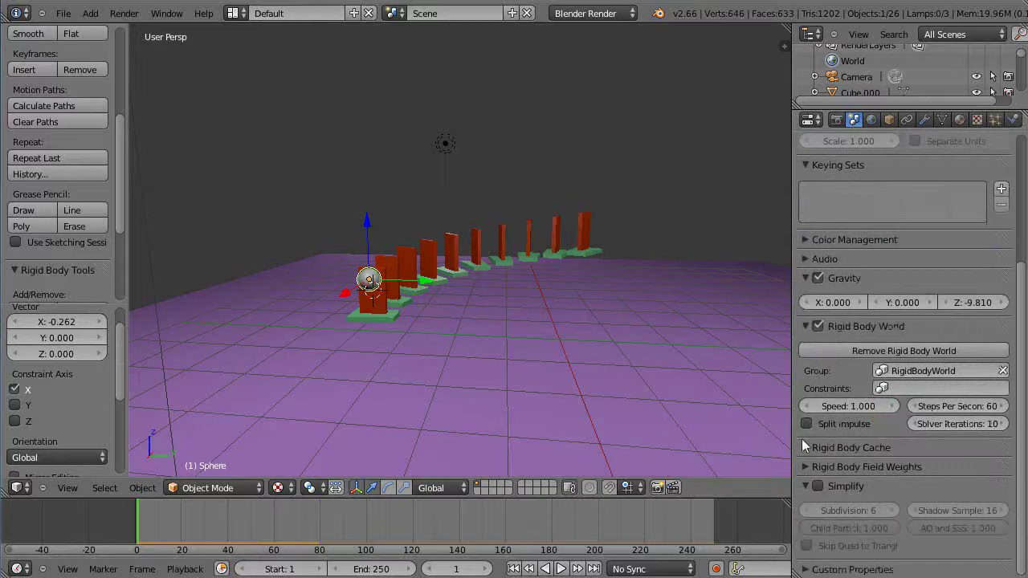
{"action": "left_click", "coordinate": [803, 446]}
{"action": "left_click_drag", "start_coordinate": [938, 497], "coordinate": [992, 498]}
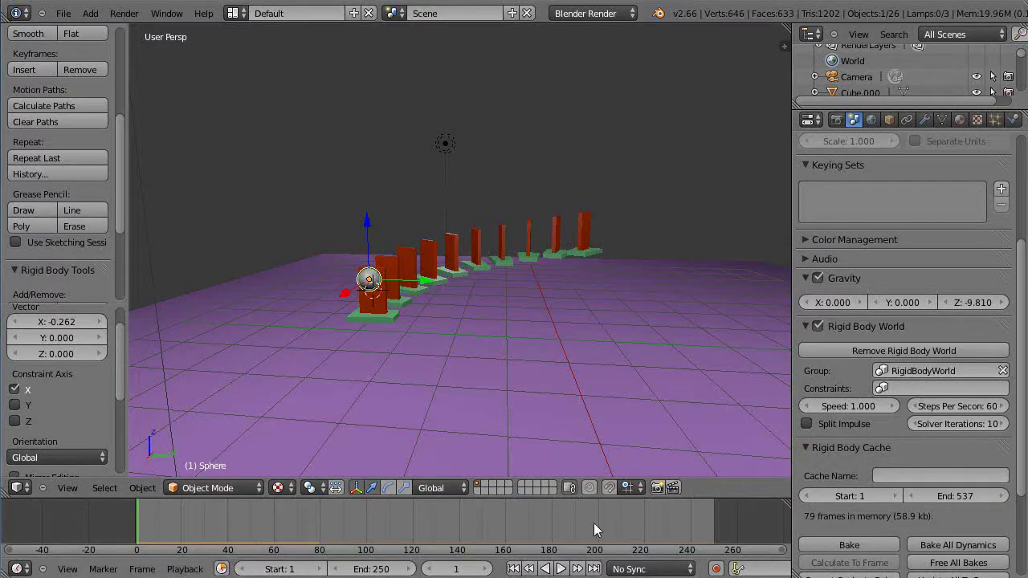
Raise the Timeline's scene end frame from 250 to 630.
{"action": "left_click_drag", "start_coordinate": [365, 569], "coordinate": [406, 572]}
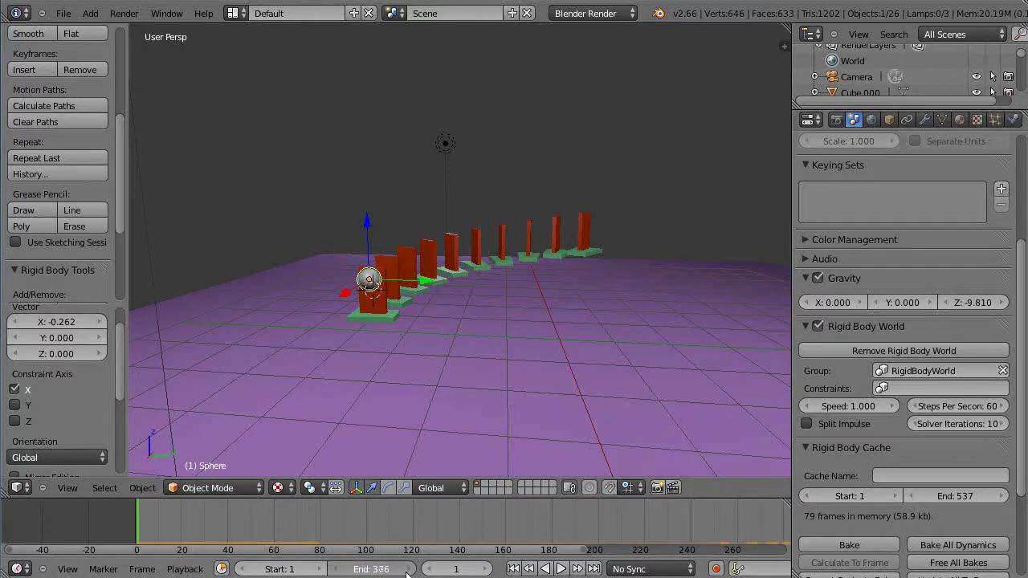
{"action": "left_click_drag", "start_coordinate": [407, 572], "coordinate": [433, 573]}
{"action": "scroll", "coordinate": [406, 522], "scroll_direction": "down", "scroll_amount": 5}
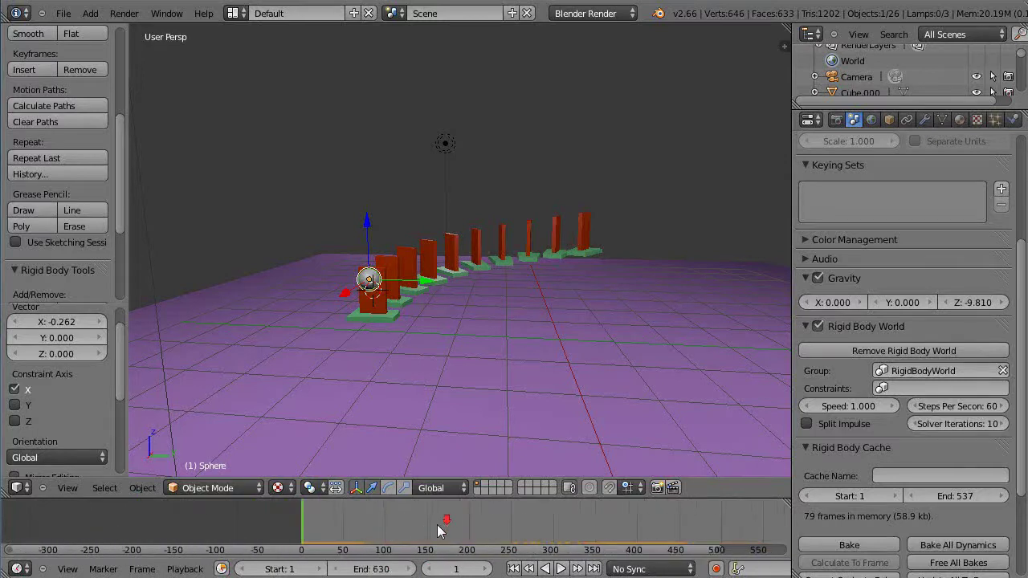
{"action": "scroll", "coordinate": [460, 344], "scroll_direction": "up", "scroll_amount": 3}
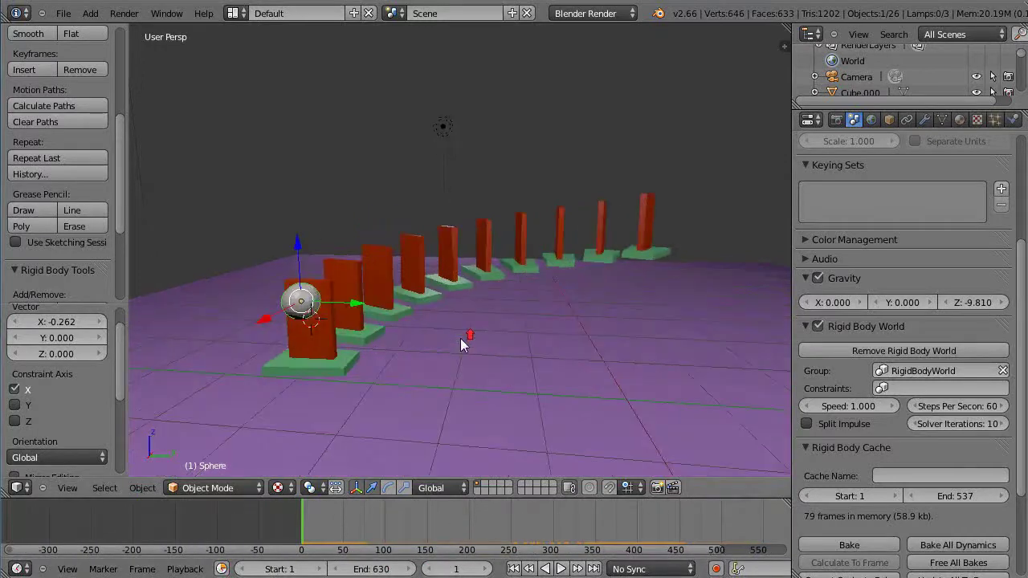
Play the full simulation to watch the domino arc topple, then rewind to frame 1.
{"action": "key", "text": "alt+a"}
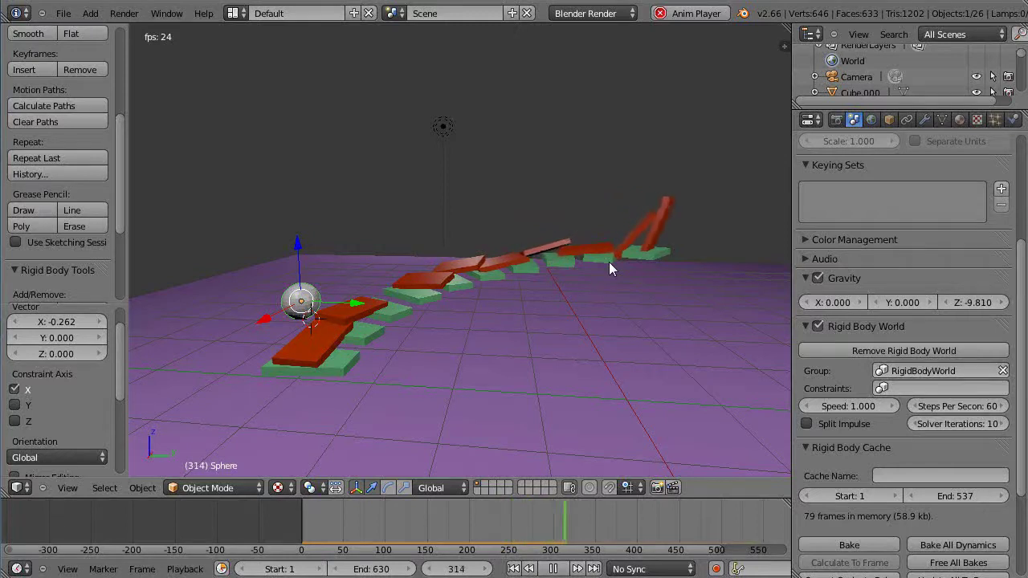
{"action": "middle_click_drag", "start_coordinate": [544, 378], "coordinate": [466, 326]}
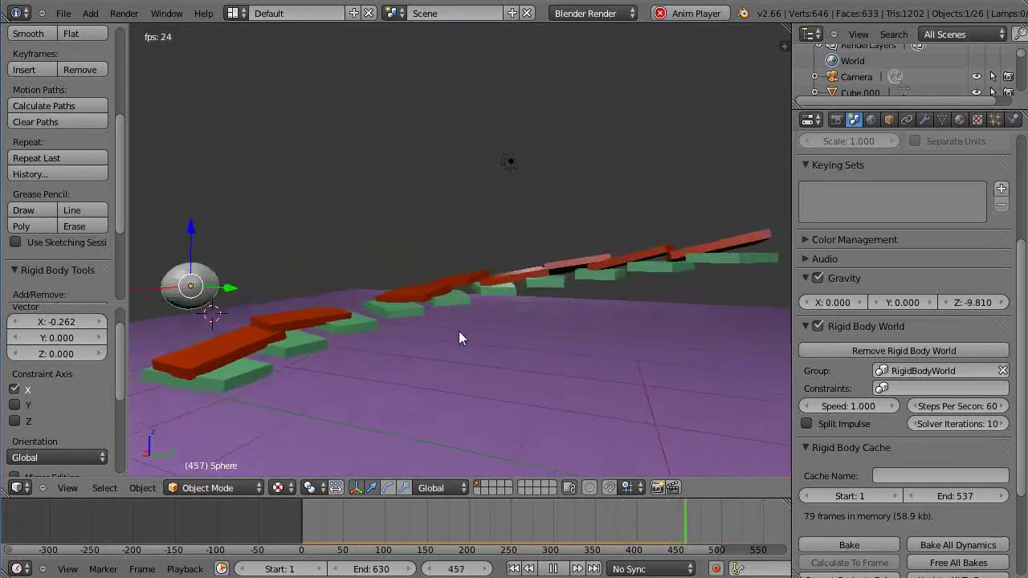
{"action": "key", "text": "Escape"}
Orbit to a side-on view and nudge the sphere slightly along X and up along Z.
{"action": "middle_click_drag", "start_coordinate": [319, 407], "coordinate": [476, 387]}
{"action": "middle_click_drag", "start_coordinate": [497, 315], "coordinate": [436, 326]}
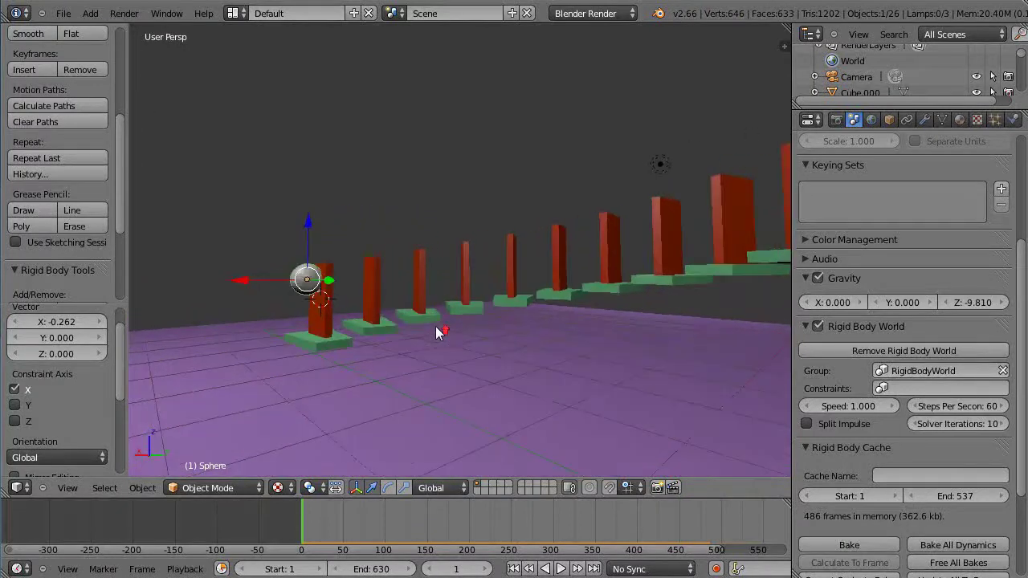
{"action": "middle_click_drag", "start_coordinate": [315, 281], "coordinate": [323, 321]}
{"action": "left_click_drag", "start_coordinate": [304, 280], "coordinate": [281, 282]}
{"action": "left_click_drag", "start_coordinate": [346, 221], "coordinate": [342, 209]}
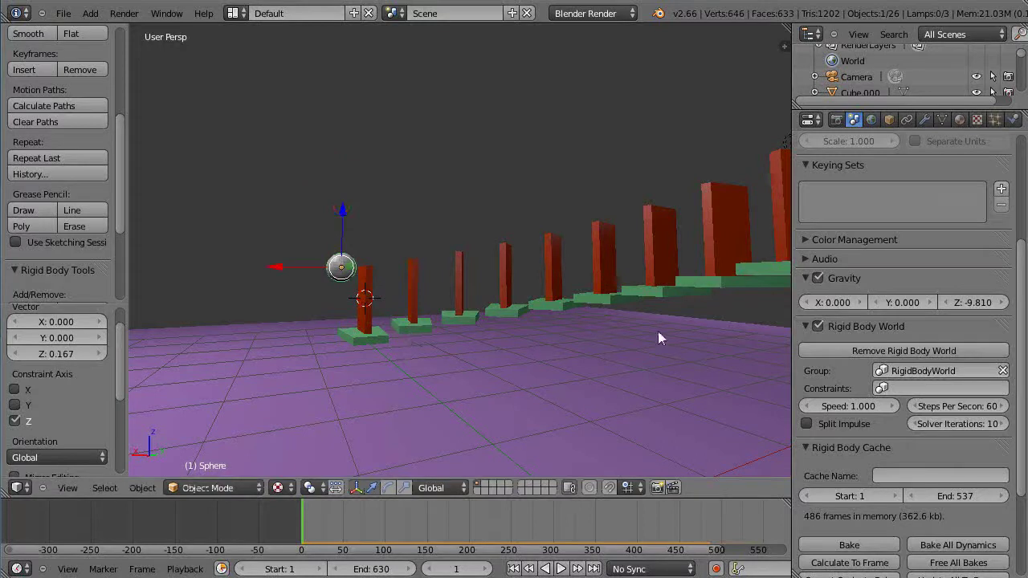
Replay the simulation with the sphere shifted slightly along X, following the toppling dominoes.
{"action": "key", "text": "alt+a"}
{"action": "left_click_drag", "start_coordinate": [279, 269], "coordinate": [287, 277]}
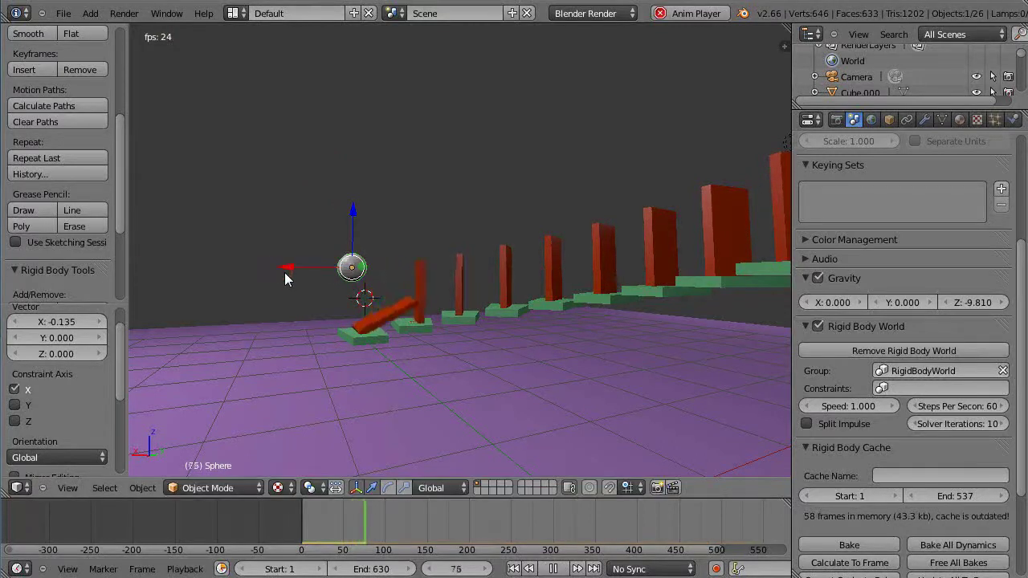
{"action": "middle_click_drag", "start_coordinate": [434, 348], "coordinate": [527, 386]}
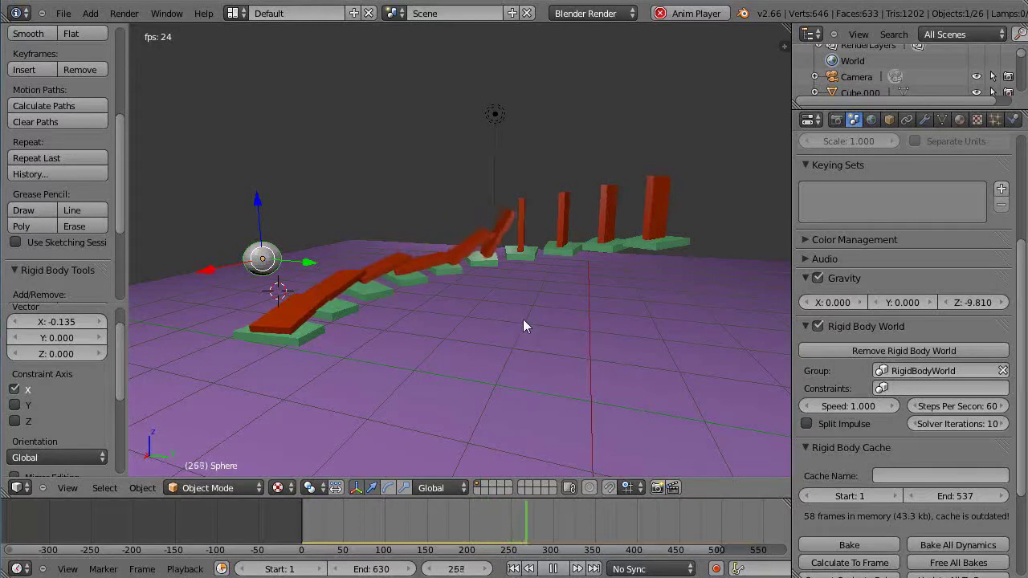
{"action": "scroll", "coordinate": [523, 323], "scroll_direction": "up", "scroll_amount": 3}
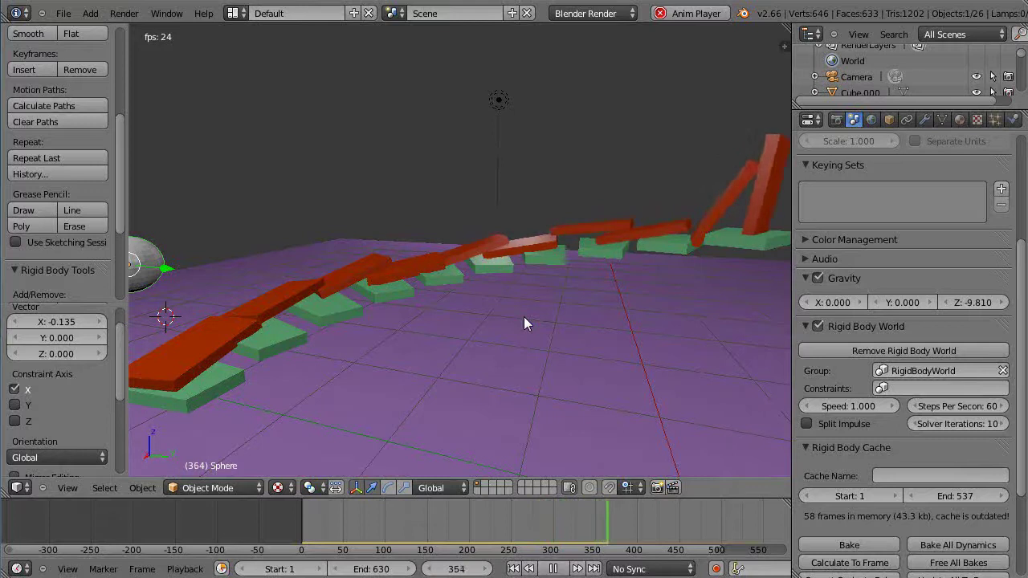
{"action": "scroll", "coordinate": [455, 309], "scroll_direction": "down", "scroll_amount": 2}
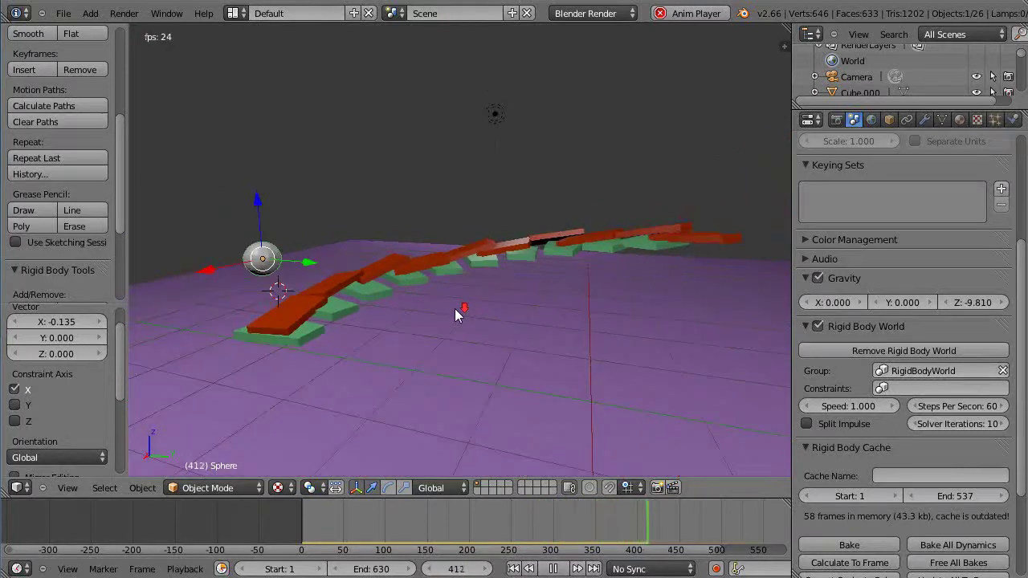
{"action": "scroll", "coordinate": [455, 313], "scroll_direction": "up", "scroll_amount": 2}
{"action": "middle_click_drag", "start_coordinate": [452, 306], "coordinate": [409, 299]}
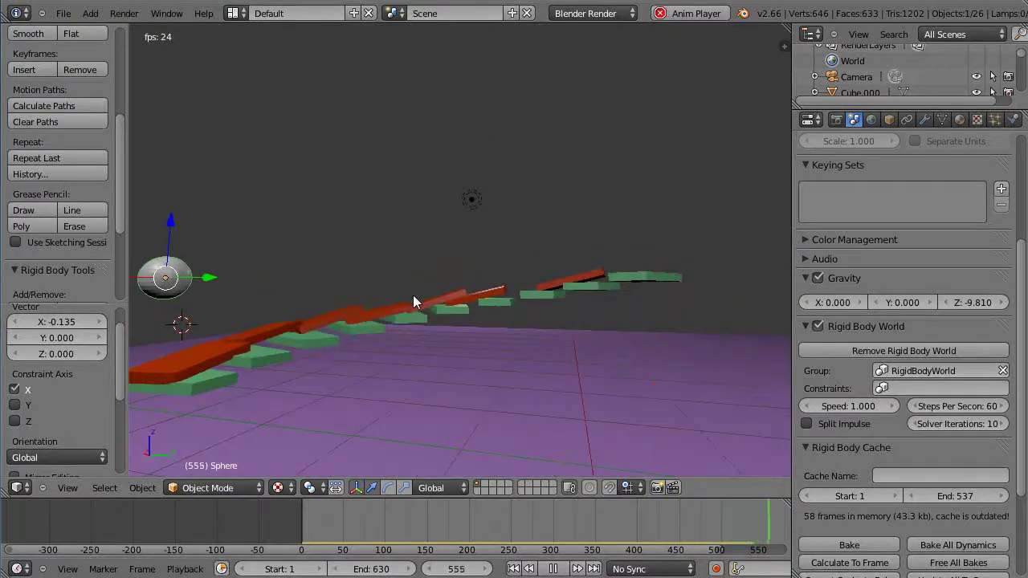